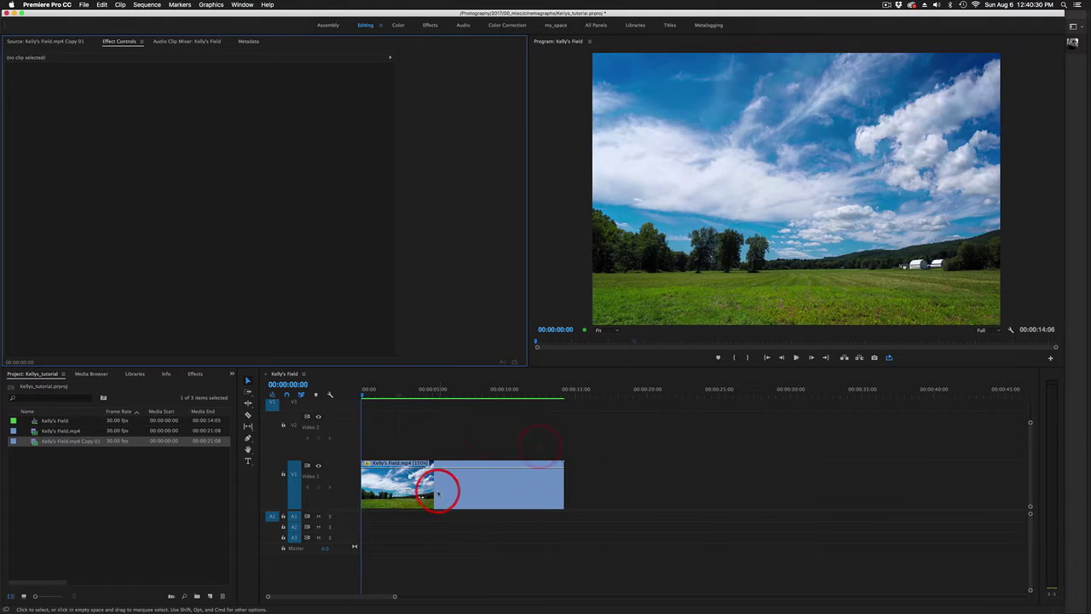
# - Play the sequence, scrub to about 00:00:12:15, then replay it with Loop playback enabled
pyautogui.press('space')
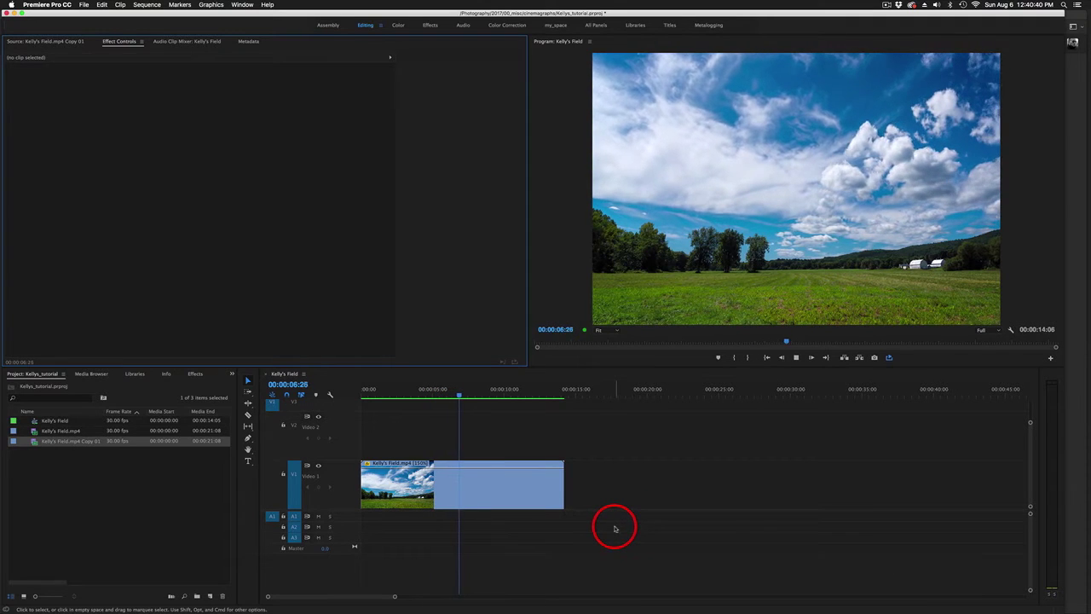
pyautogui.press('space')
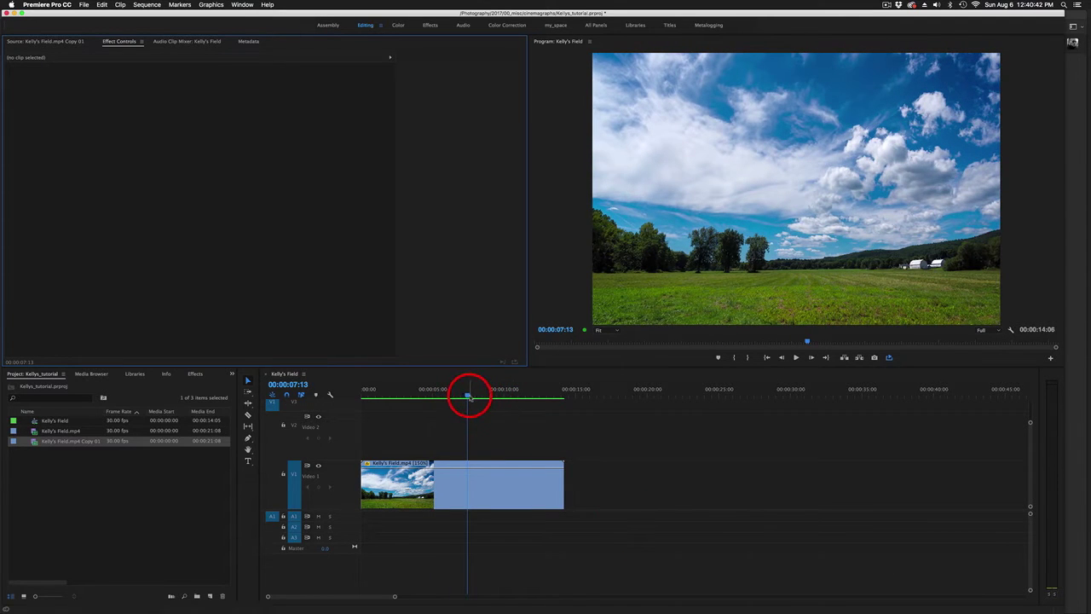
pyautogui.moveTo(469, 397); pyautogui.dragTo(539, 410)
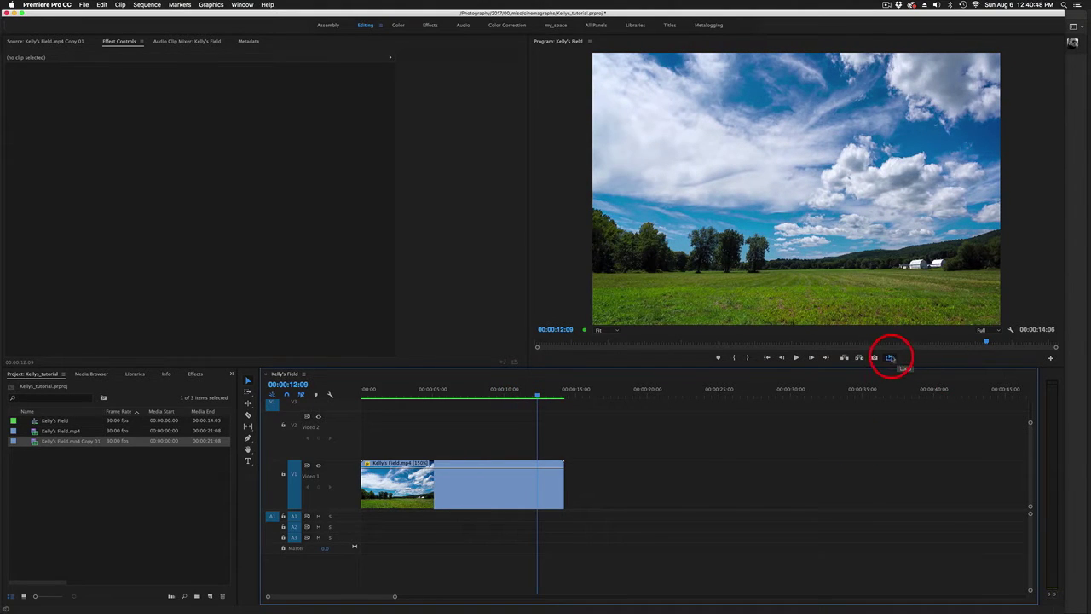
pyautogui.click(889, 358)
pyautogui.press('space')
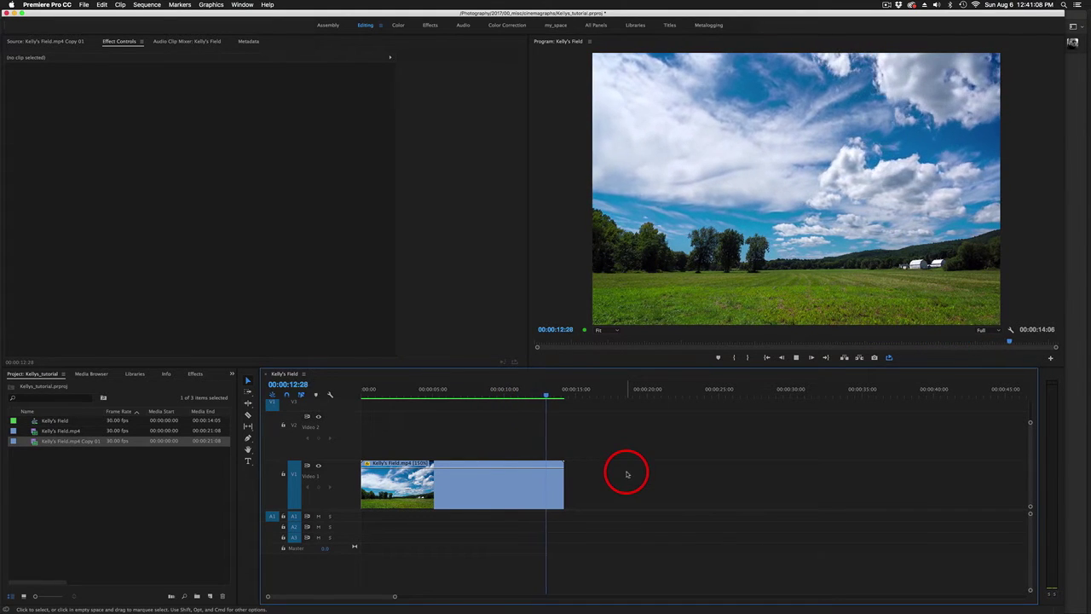
# - Stop playback, select the V1 clip and park the playhead at 00:00:06:29
pyautogui.press('space')
pyautogui.click(485, 480)
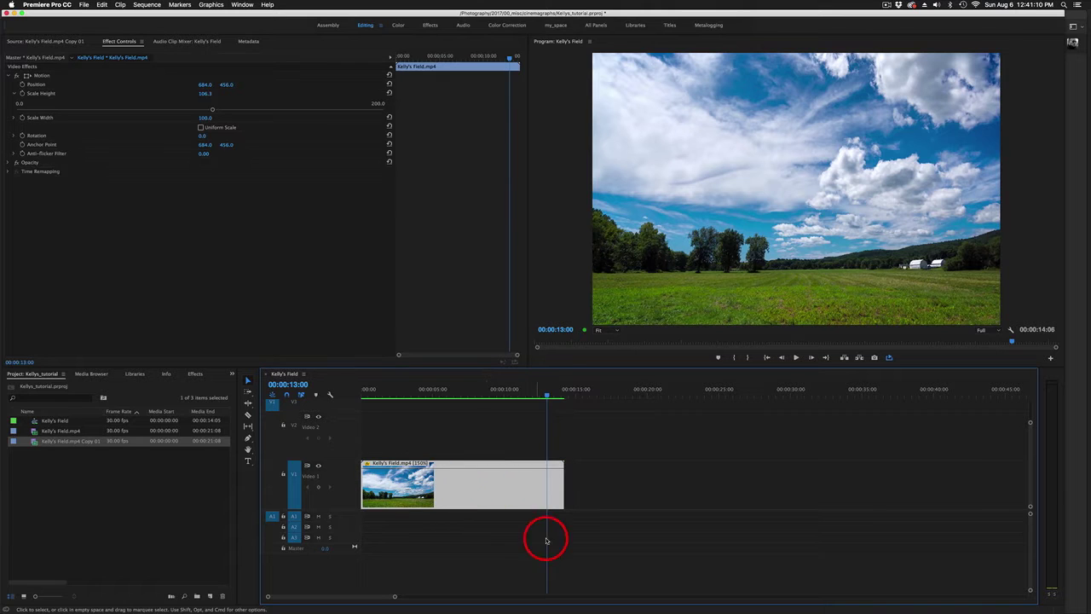
pyautogui.moveTo(546, 395); pyautogui.dragTo(465, 398)
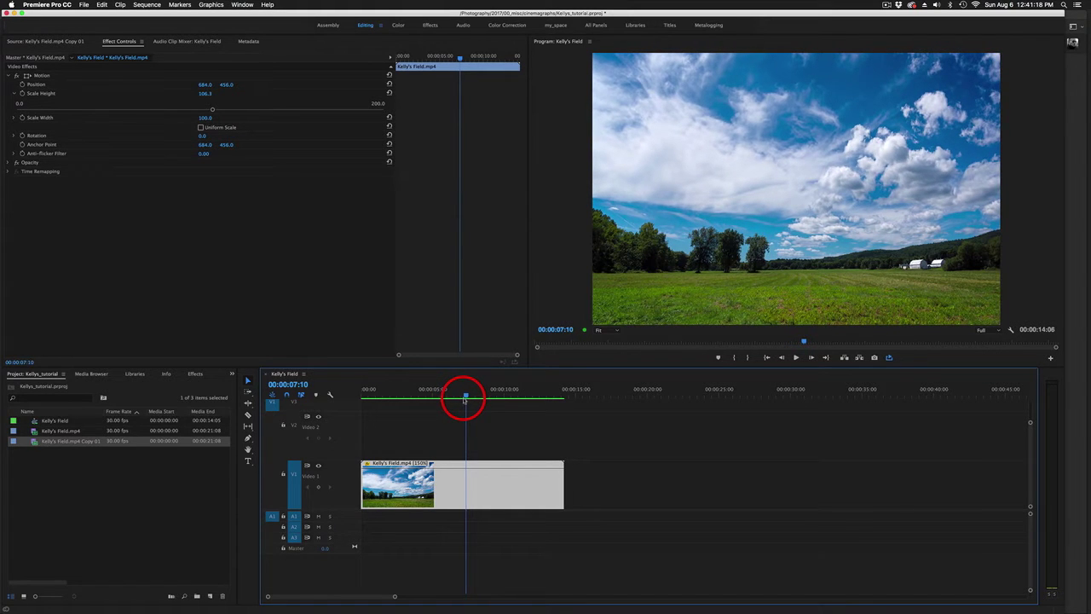
pyautogui.moveTo(465, 400); pyautogui.dragTo(462, 394)
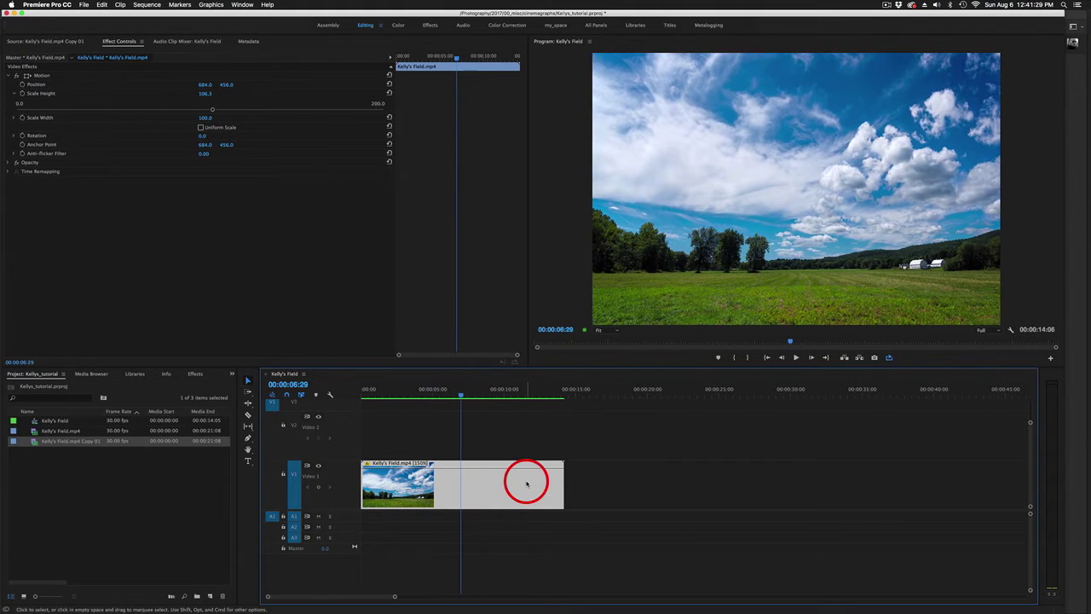
pyautogui.press('c')
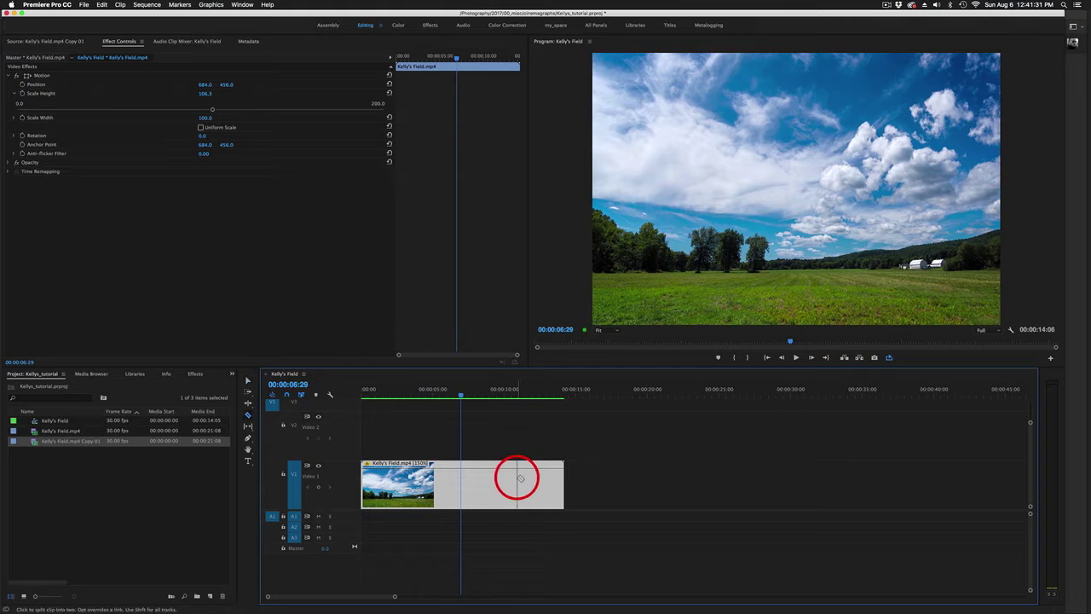
# - Cut the clip at 00:00:06:29, move the later half to V2's start, overlap the earlier half
pyautogui.click(464, 487)
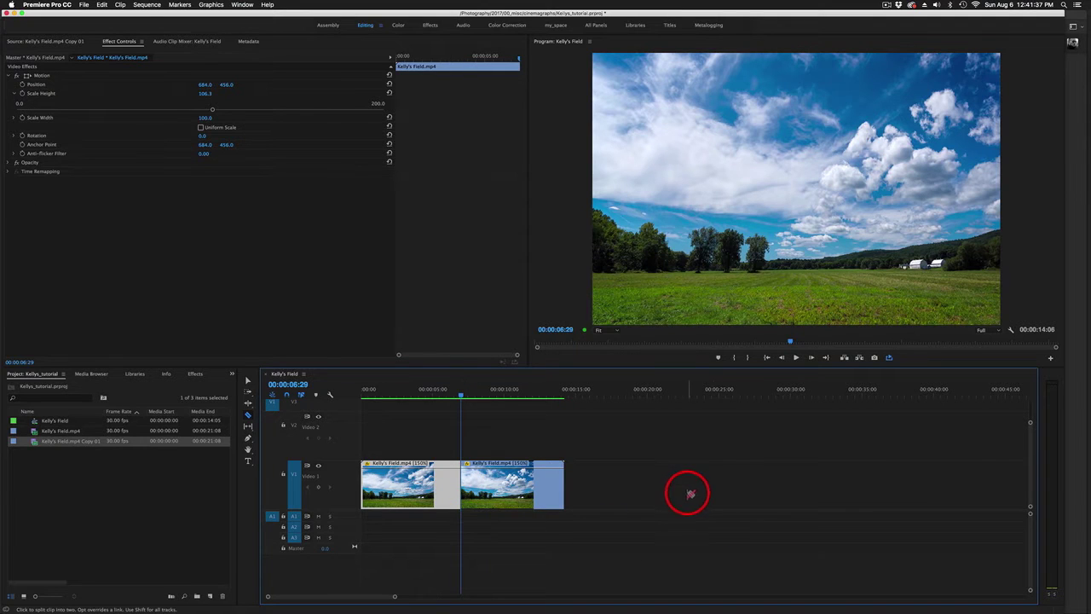
pyautogui.press('v')
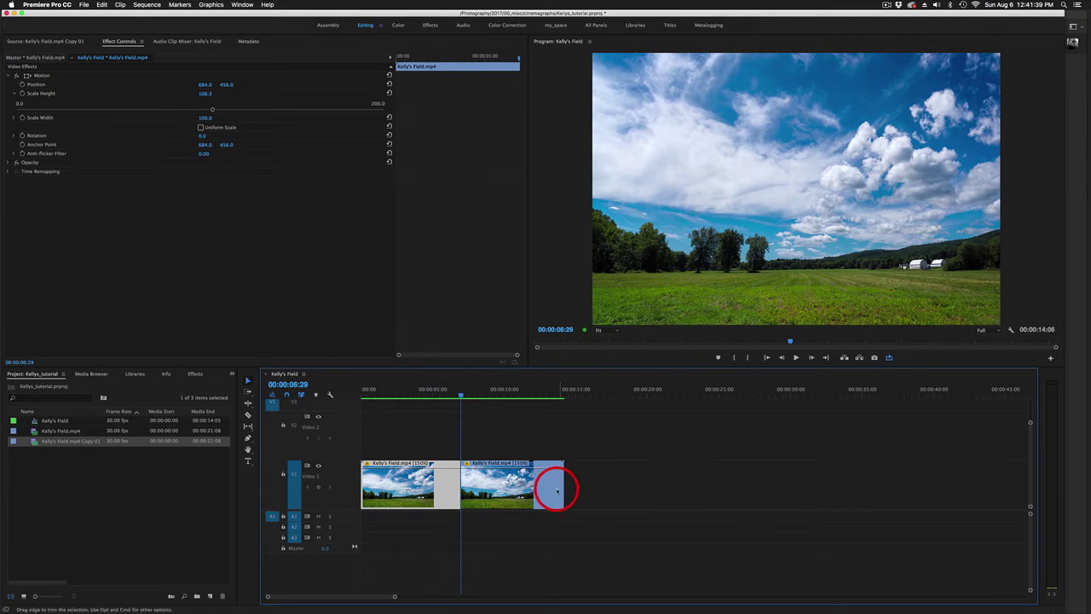
pyautogui.click(553, 488)
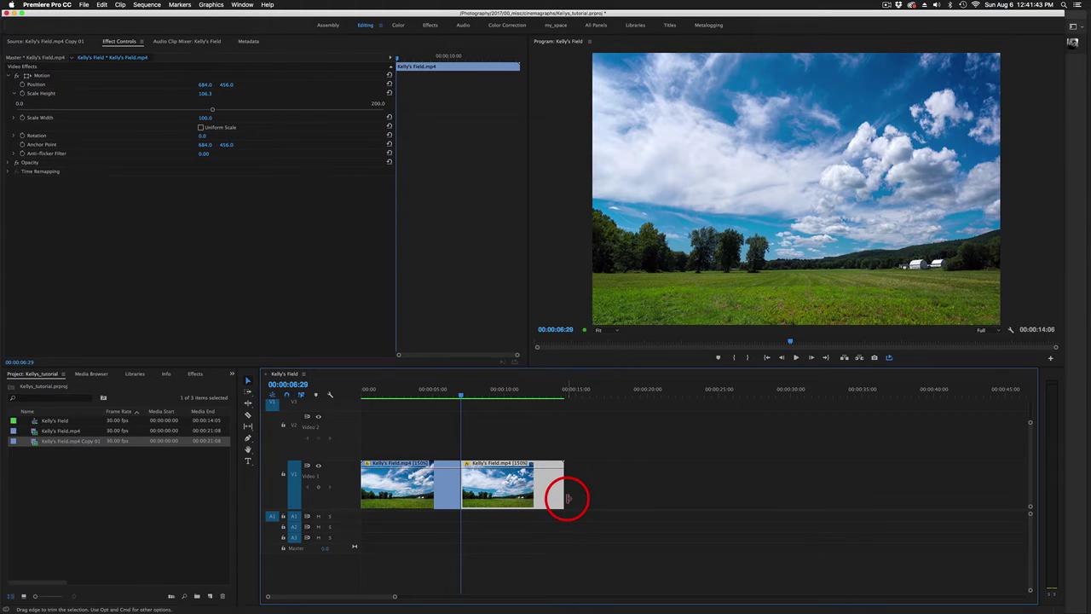
pyautogui.moveTo(553, 493); pyautogui.dragTo(446, 439)
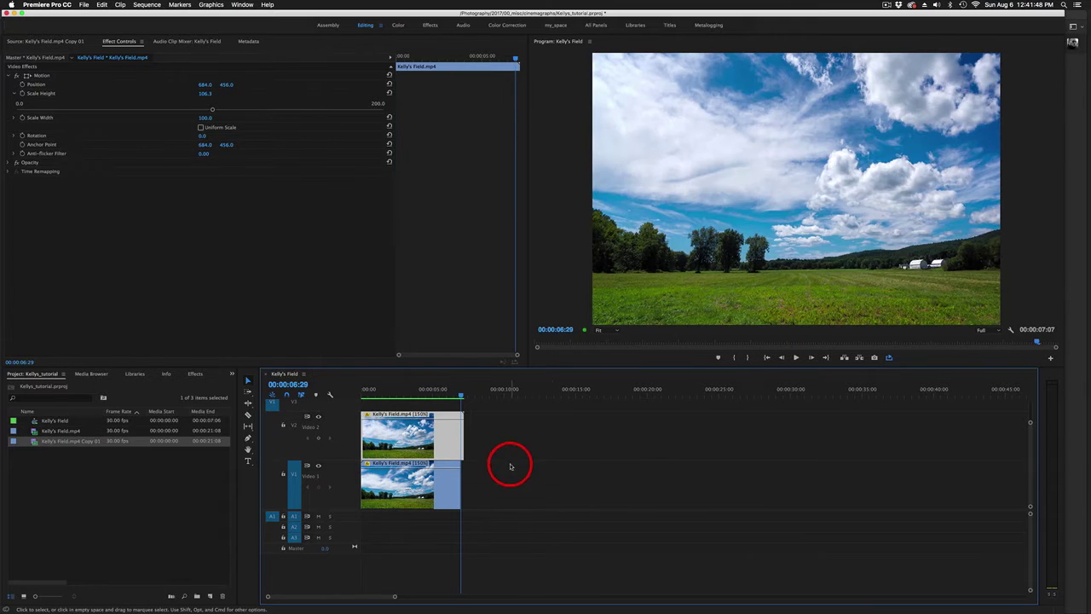
pyautogui.click(442, 487)
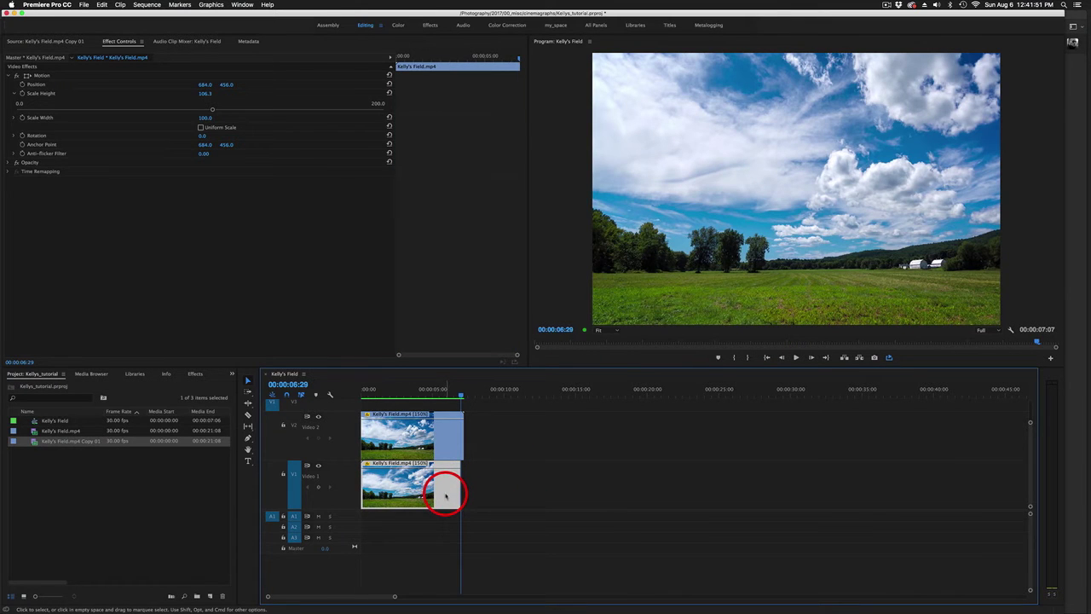
pyautogui.moveTo(445, 495)
pyautogui.mouseDown()
pyautogui.moveTo(373, 482)
pyautogui.moveTo(380, 493)
pyautogui.moveTo(453, 475)
pyautogui.moveTo(458, 485)
pyautogui.moveTo(446, 482)
pyautogui.mouseUp()
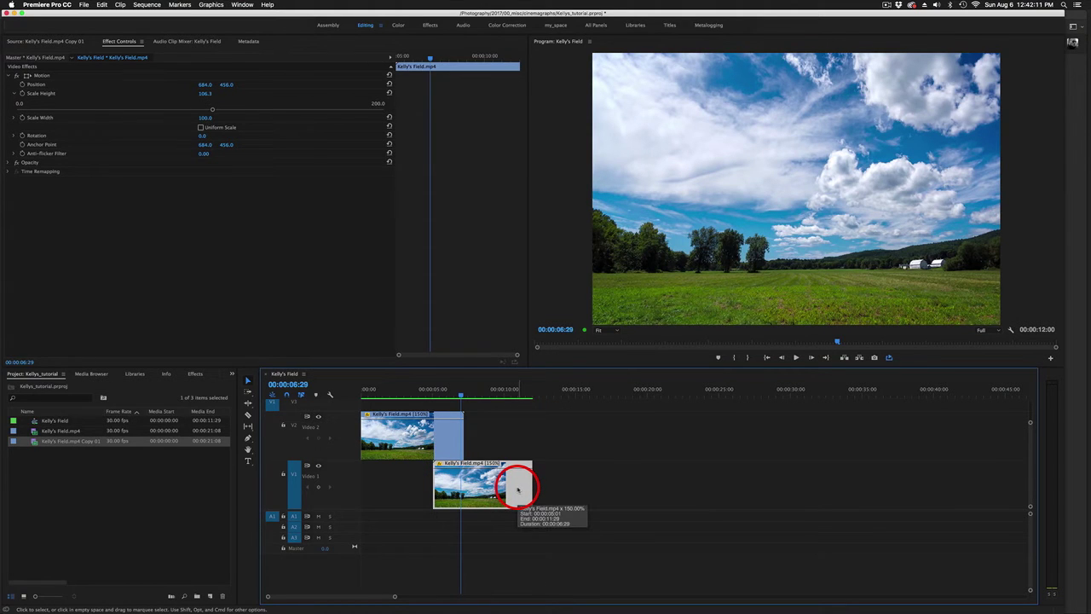
# - Add an opacity keyframe to the V2 clip and drag its end keyframe down to fade out
pyautogui.press('p')
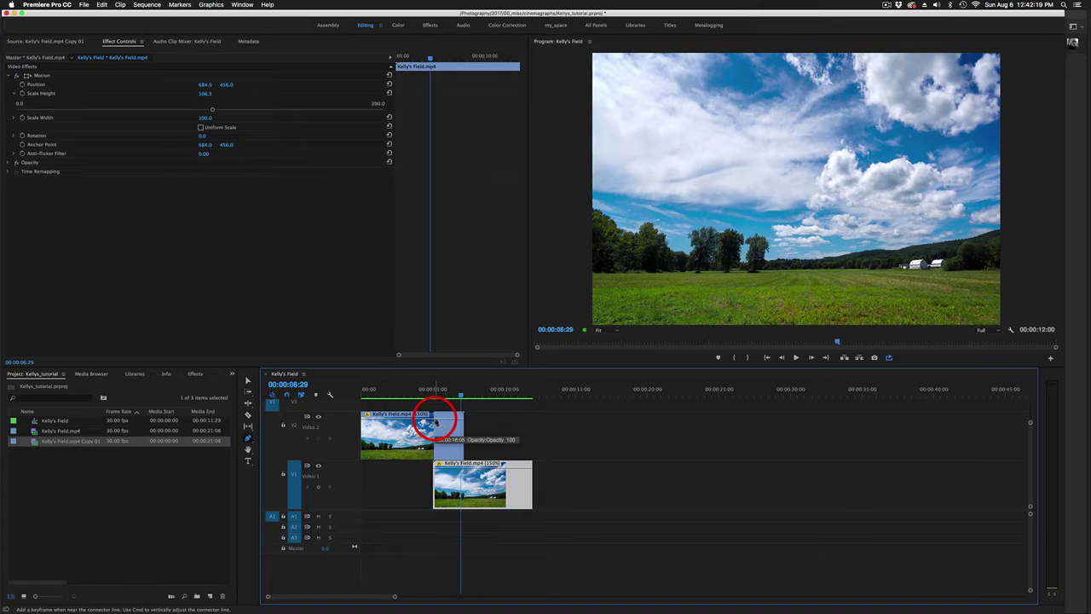
pyautogui.click(436, 422)
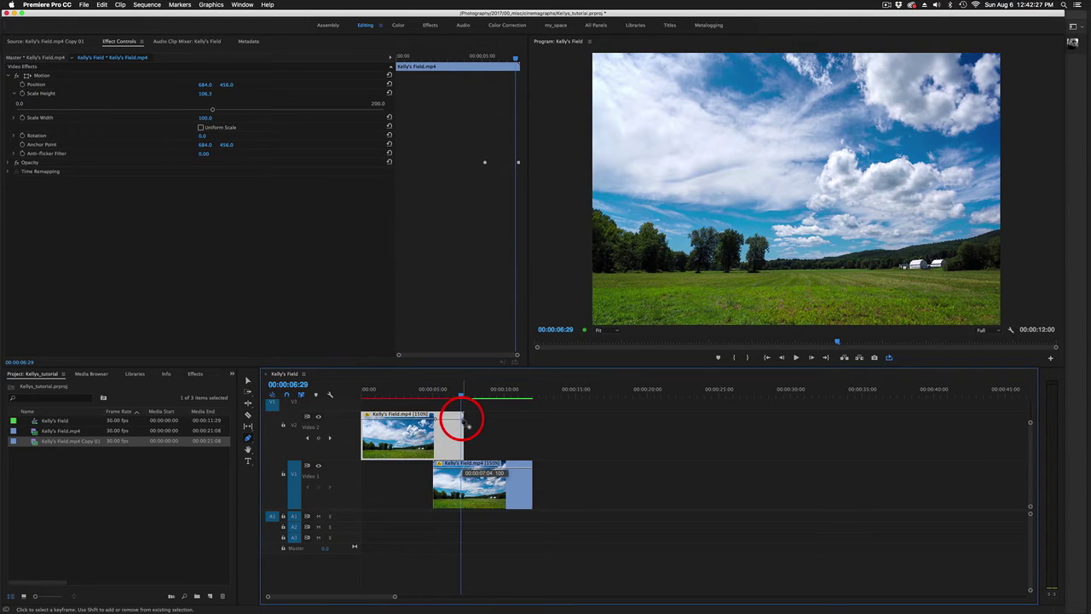
pyautogui.moveTo(466, 425); pyautogui.dragTo(460, 468)
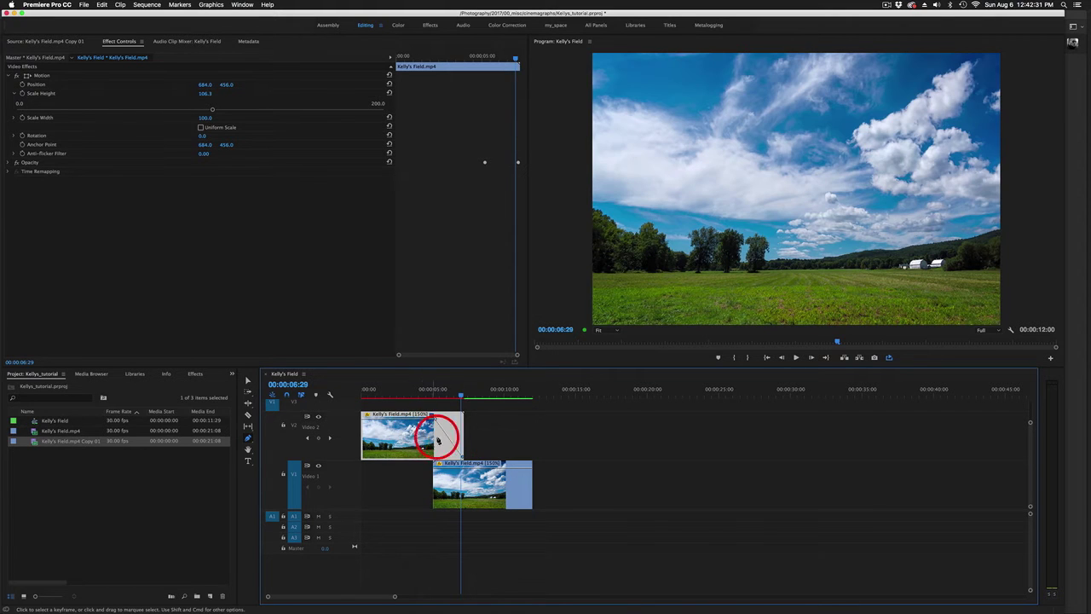
pyautogui.moveTo(457, 390); pyautogui.dragTo(359, 401)
pyautogui.press('space')
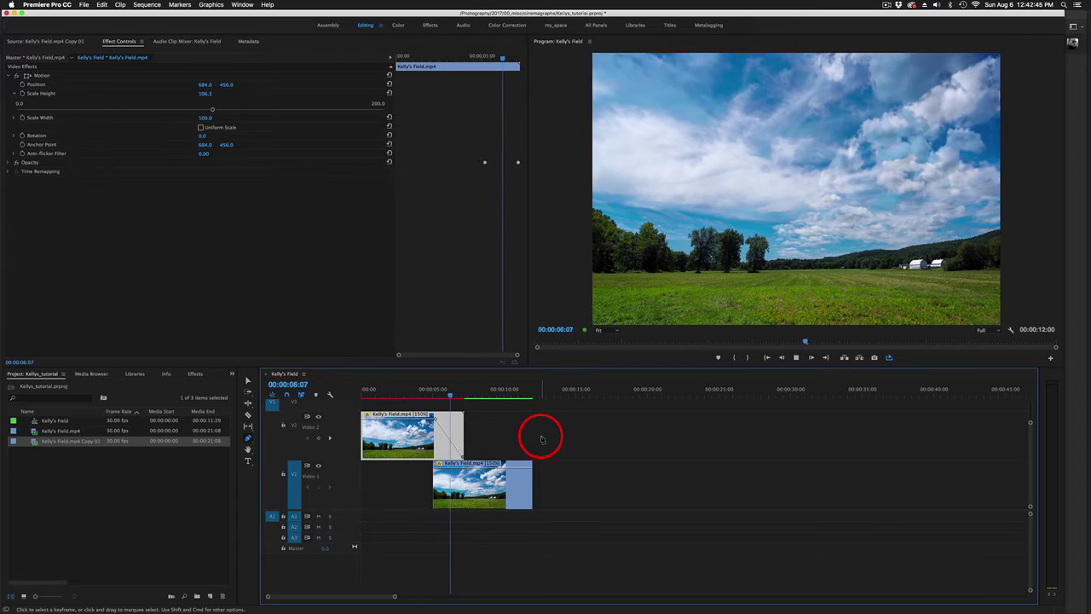
pyautogui.press('space')
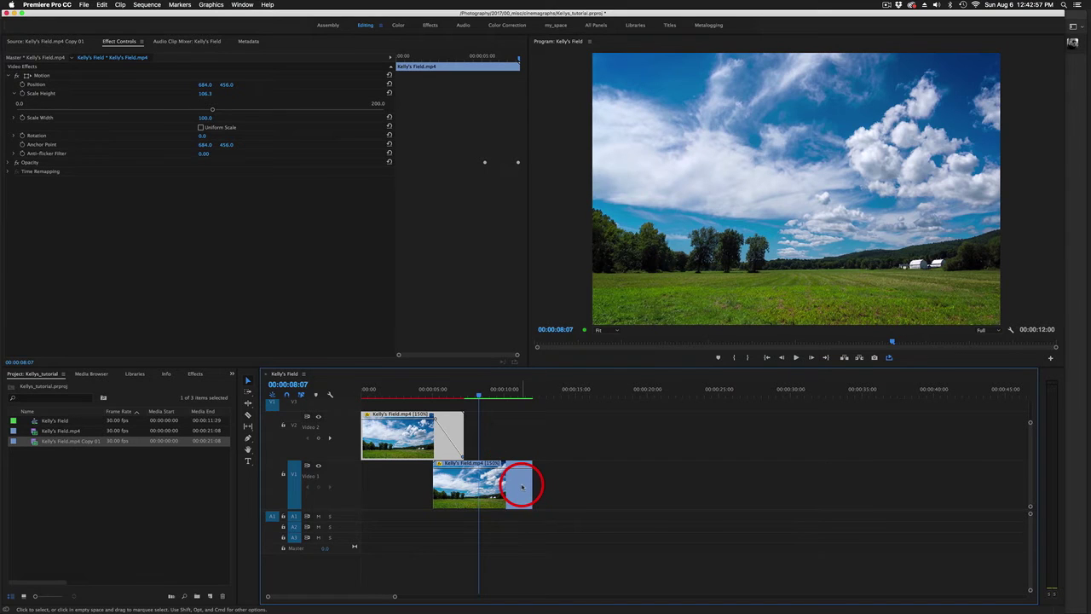
# - Shift the V1 clip earlier, move the fade's start keyframe earlier, and replay from the start
pyautogui.moveTo(525, 487); pyautogui.dragTo(500, 490)
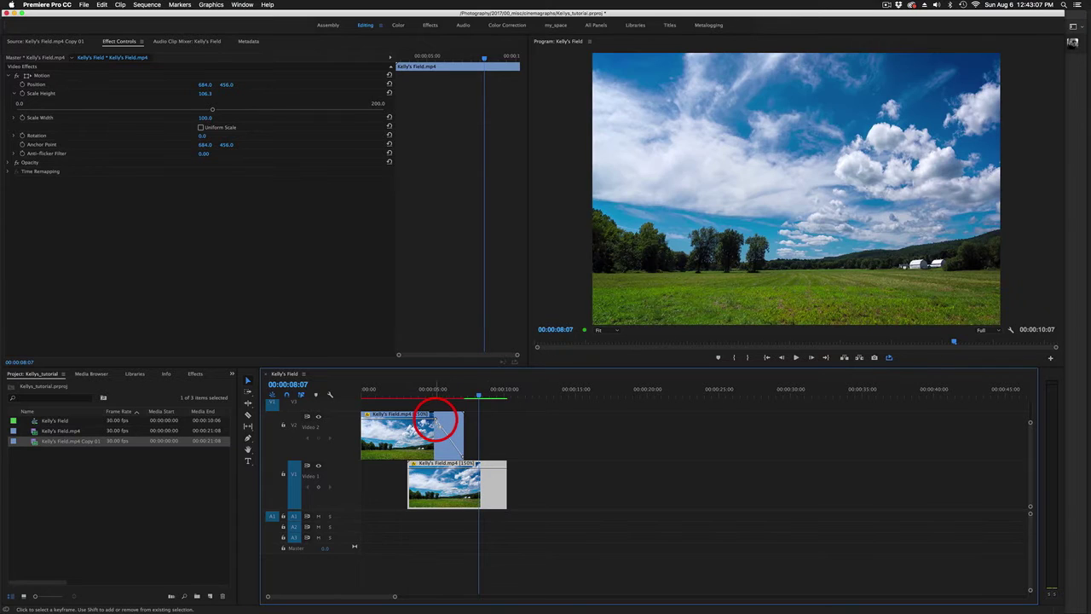
pyautogui.click(454, 467)
pyautogui.moveTo(435, 420); pyautogui.dragTo(431, 424)
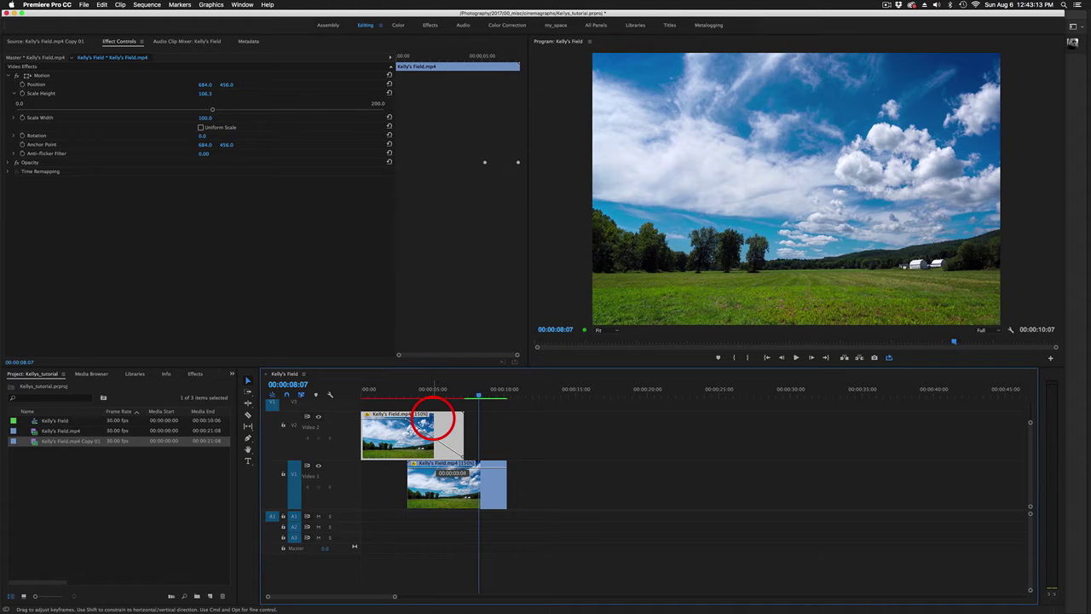
pyautogui.moveTo(433, 417); pyautogui.dragTo(389, 394)
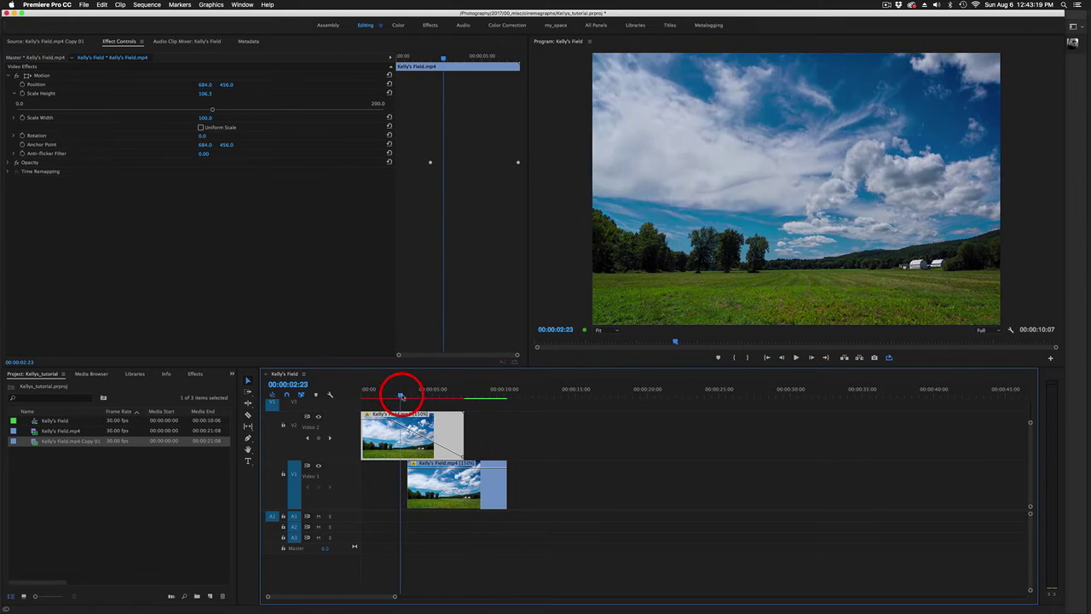
pyautogui.moveTo(401, 395); pyautogui.dragTo(401, 418)
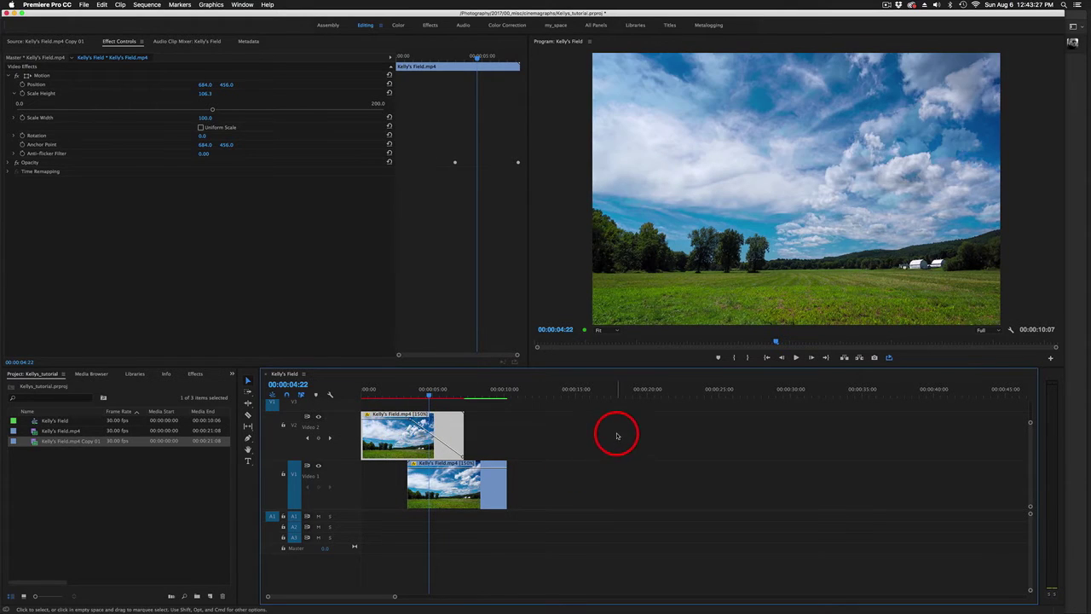
pyautogui.press('Home')
pyautogui.press('space')
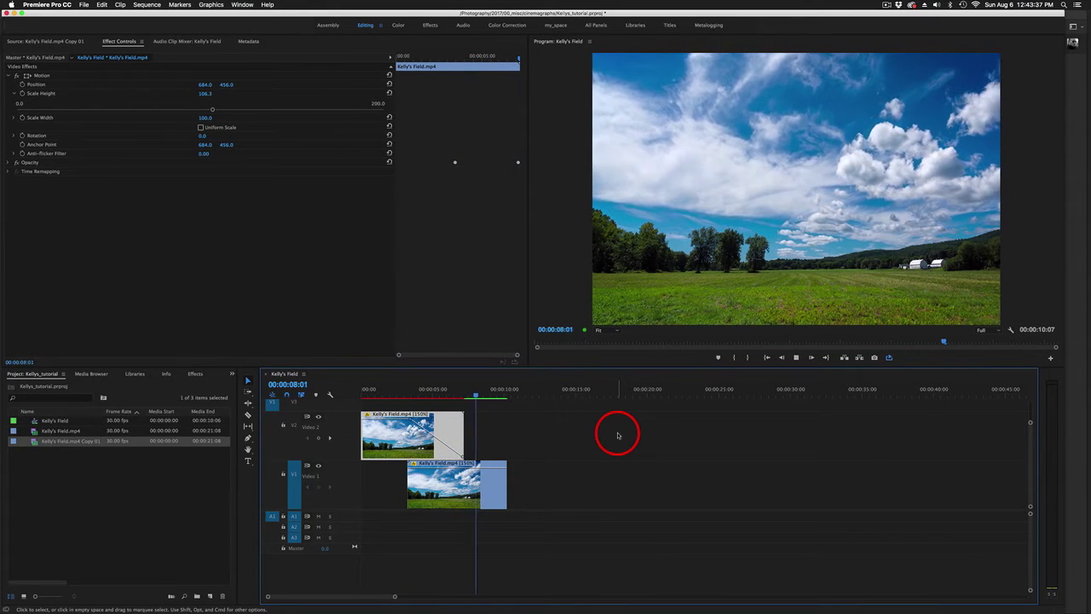
pyautogui.press('space')
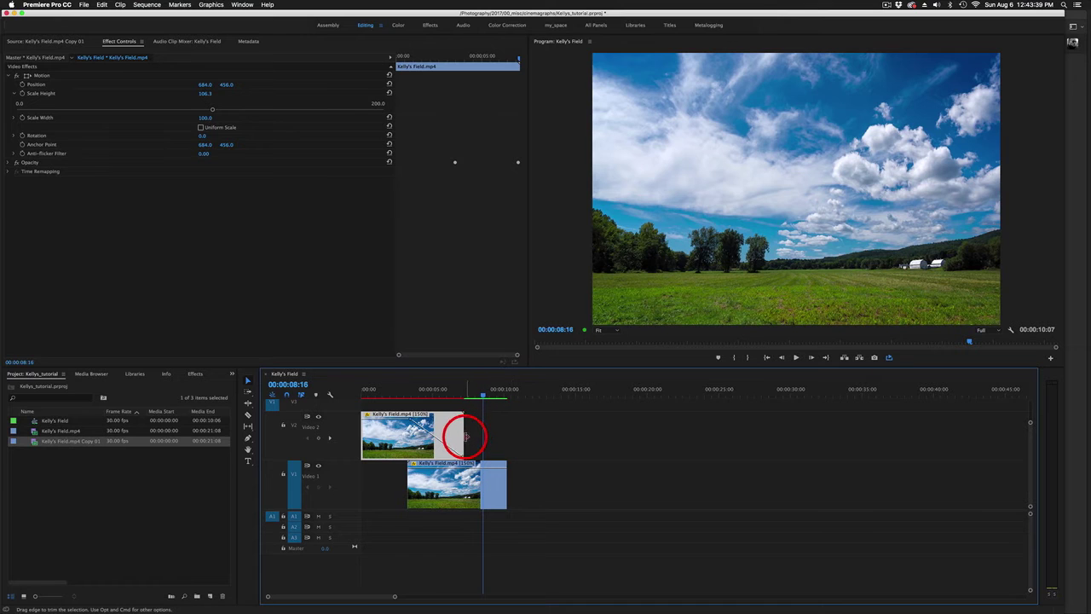
# - Nudge the V1 clip about 12 frames earlier and readjust the top clip's fade keyframe
pyautogui.moveTo(465, 437); pyautogui.dragTo(469, 436)
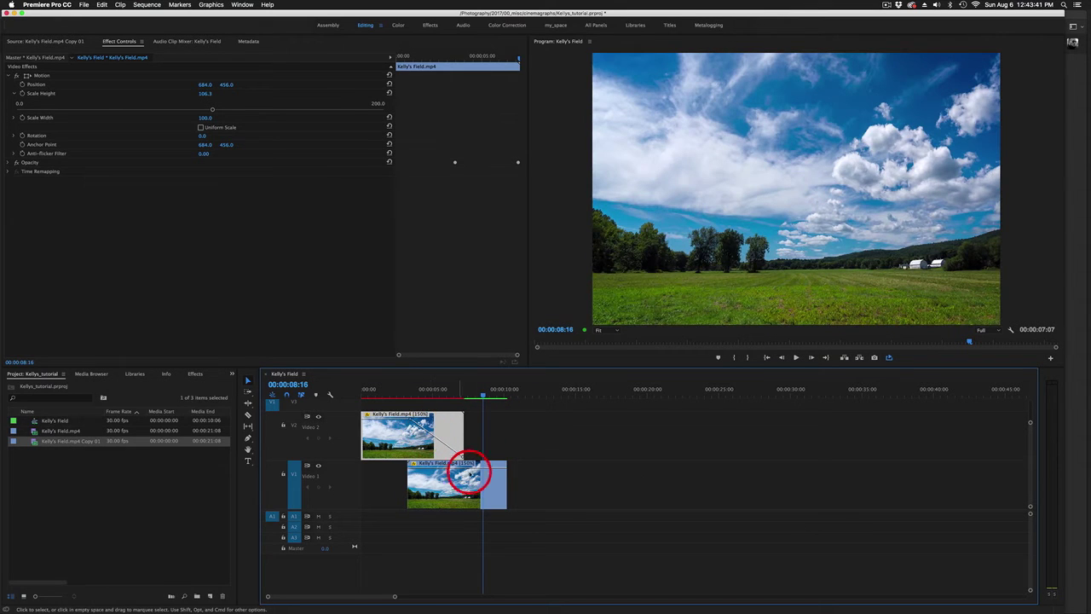
pyautogui.moveTo(496, 485); pyautogui.dragTo(487, 479)
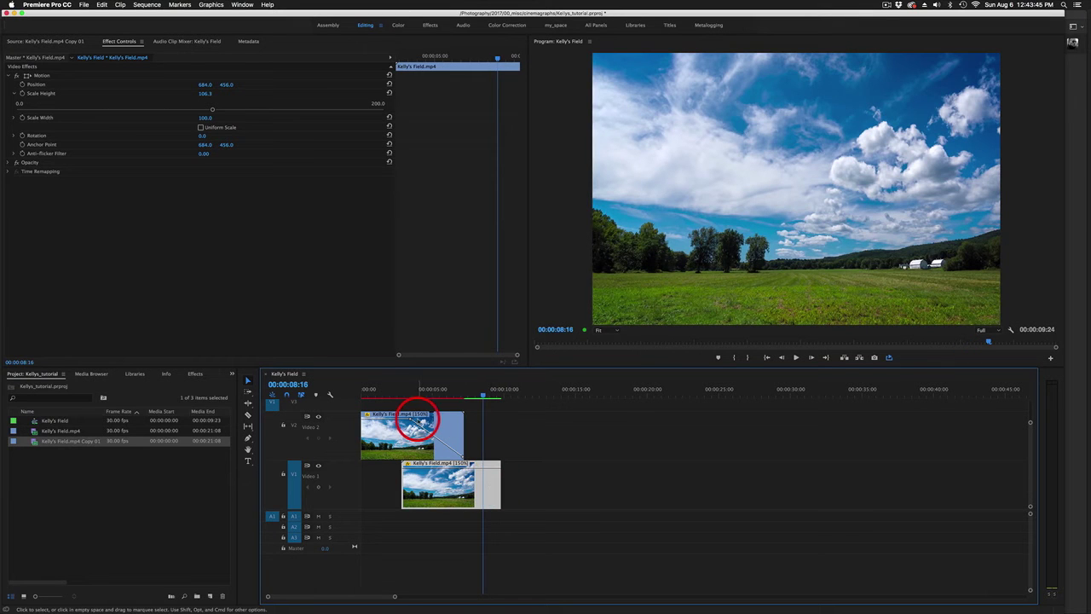
pyautogui.click(412, 422)
pyautogui.moveTo(419, 423); pyautogui.dragTo(402, 419)
pyautogui.click(550, 444)
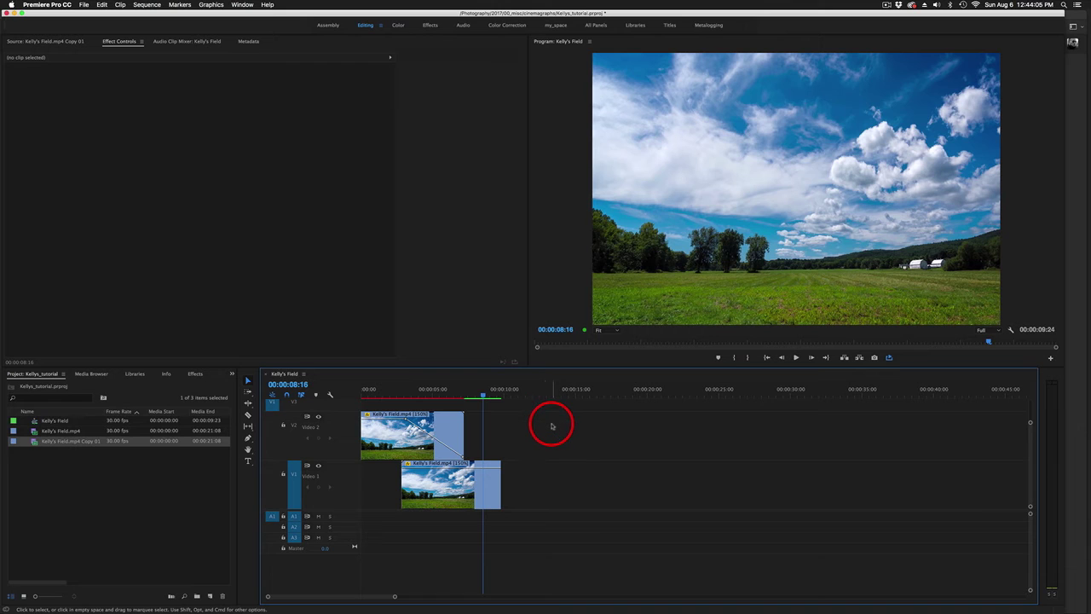
# - Return the playhead to the start and show the tutorial folder holding Kelly's Field.mp4 in Finder
pyautogui.press('Home')
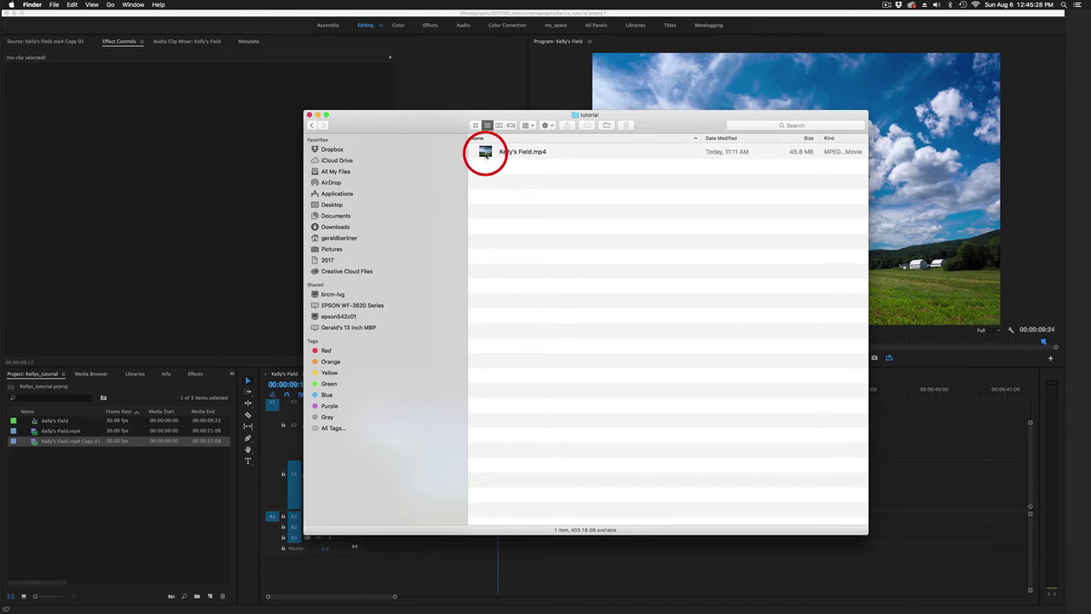
# - Drop Kelly's Field.mp4 onto the Photoshop Dock icon to open it as Video Group 1
pyautogui.moveTo(486, 152); pyautogui.dragTo(15, 233)
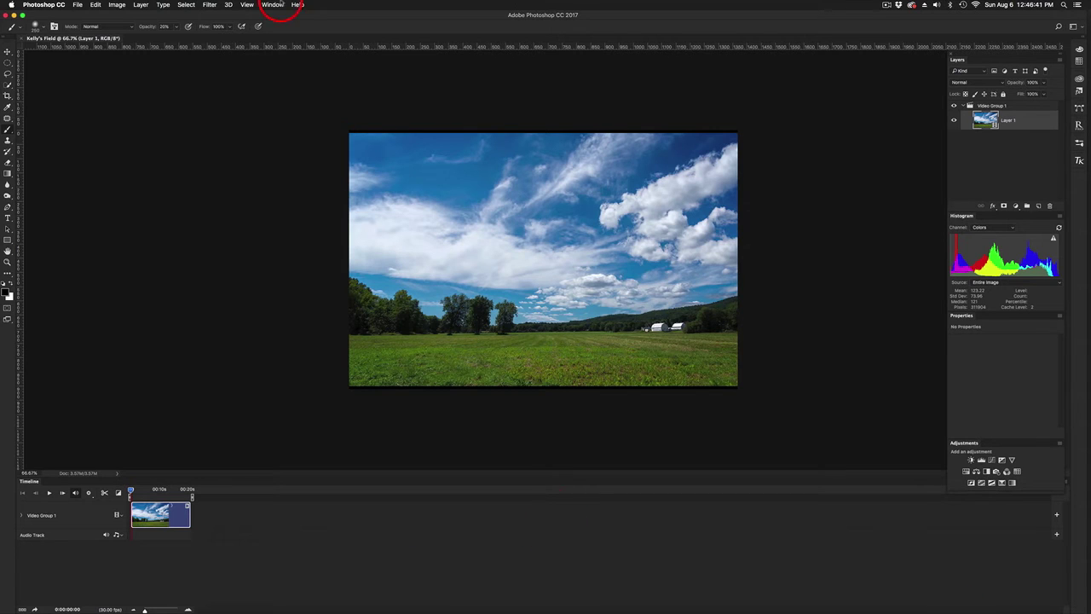
pyautogui.click(273, 5)
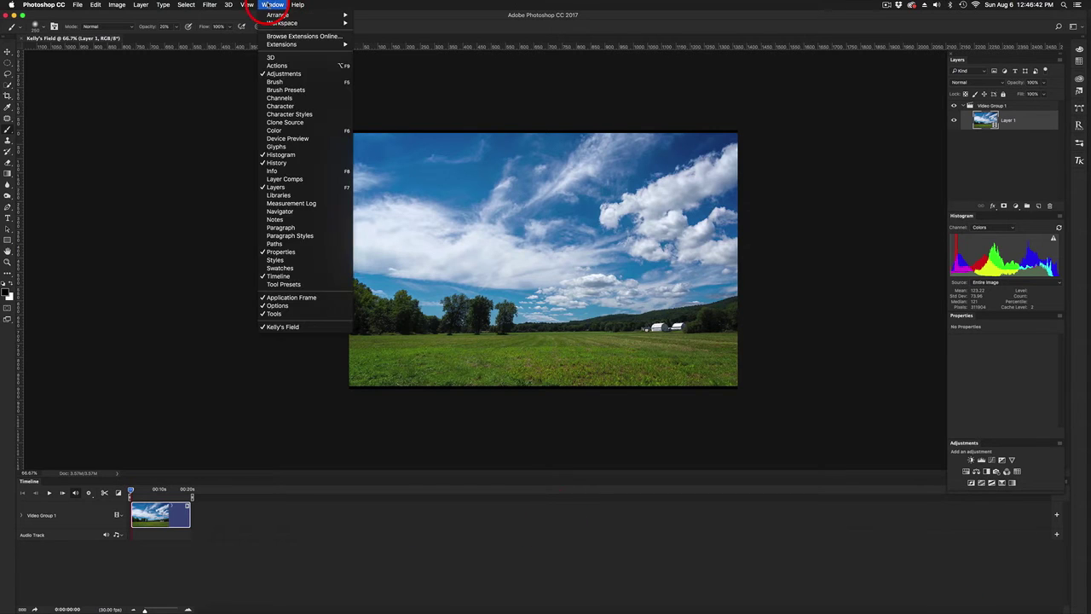
pyautogui.click(319, 277)
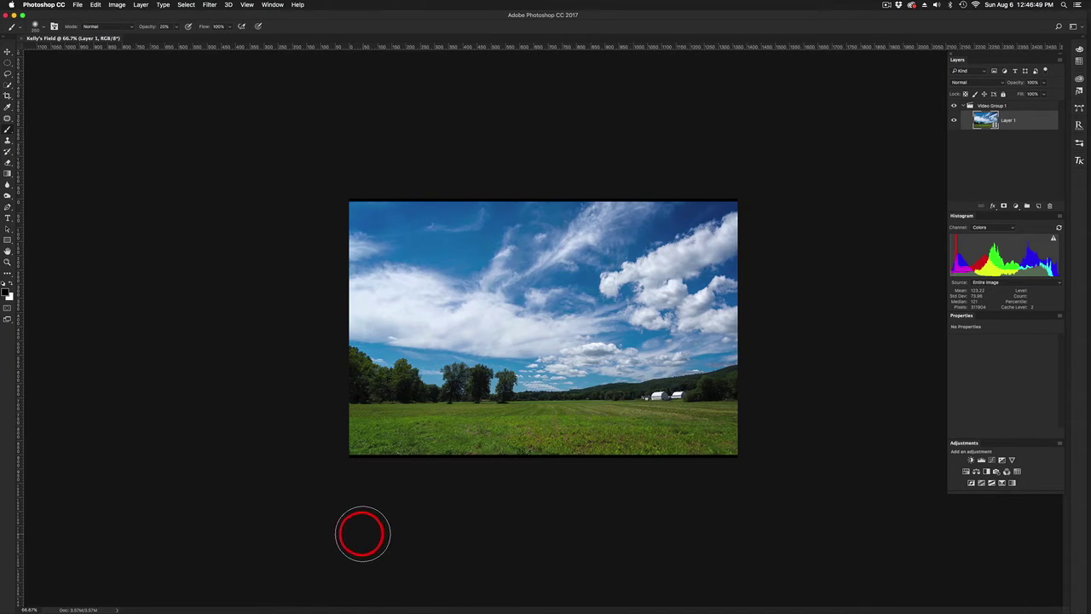
pyautogui.click(271, 4)
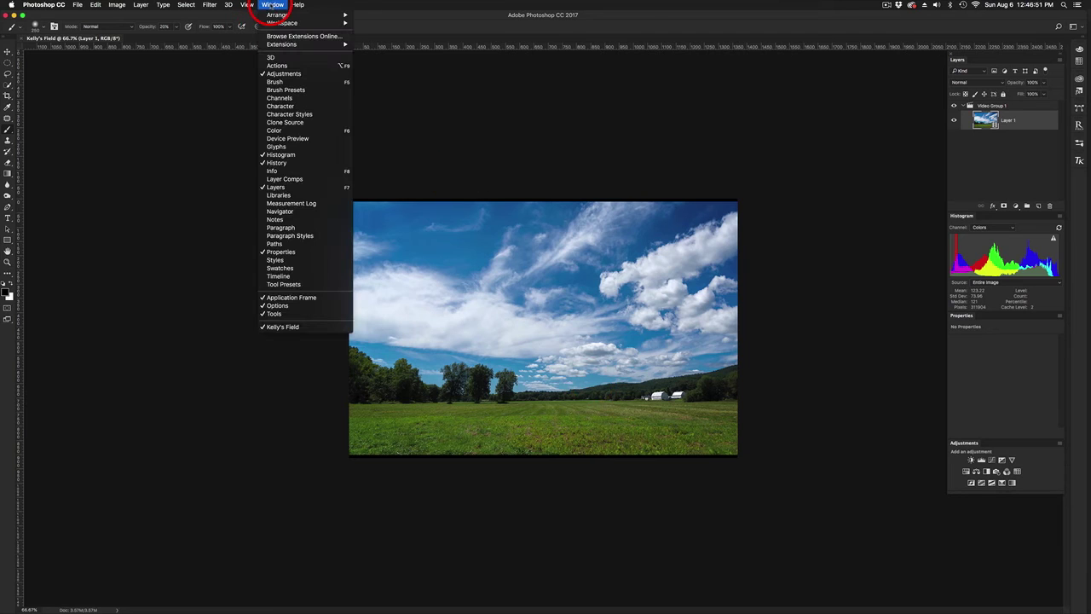
pyautogui.click(331, 275)
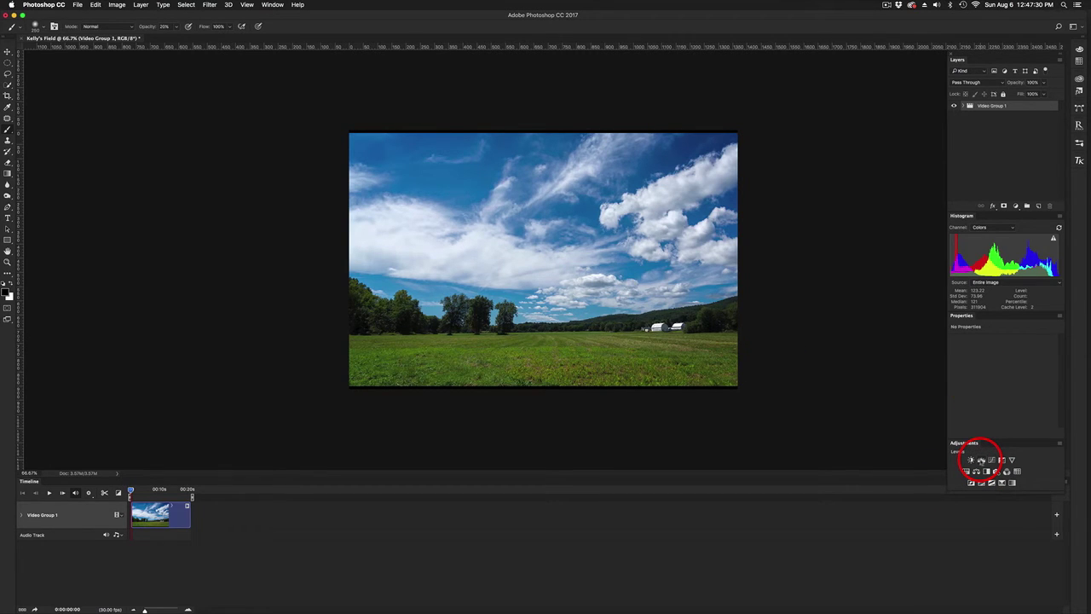
# - Add Levels 1 and Hue/Saturation 1 adjustment layers over the video, with saturation at +14
pyautogui.click(981, 459)
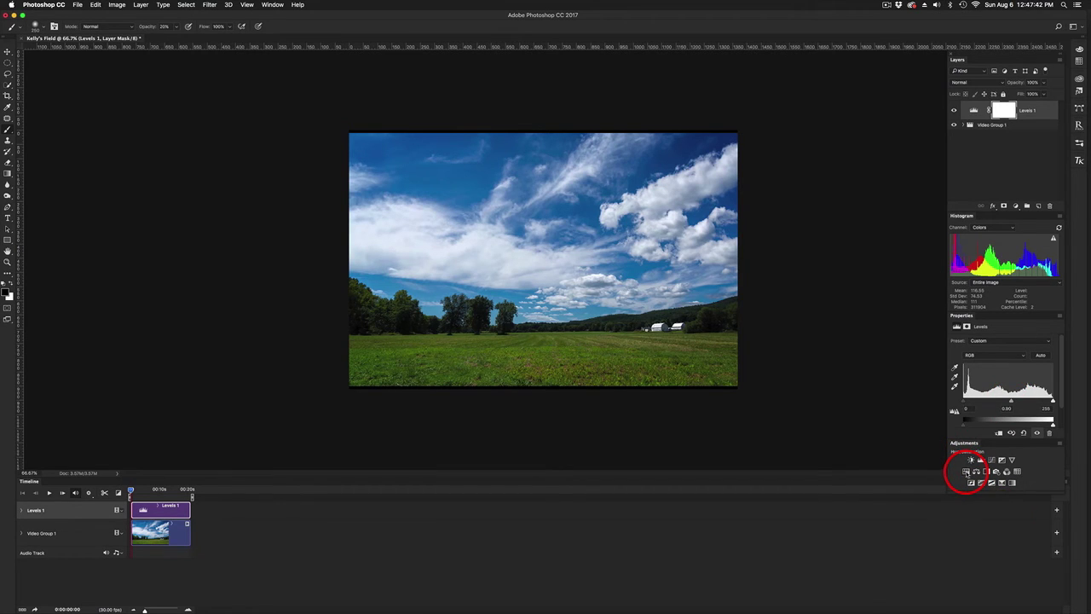
pyautogui.click(966, 471)
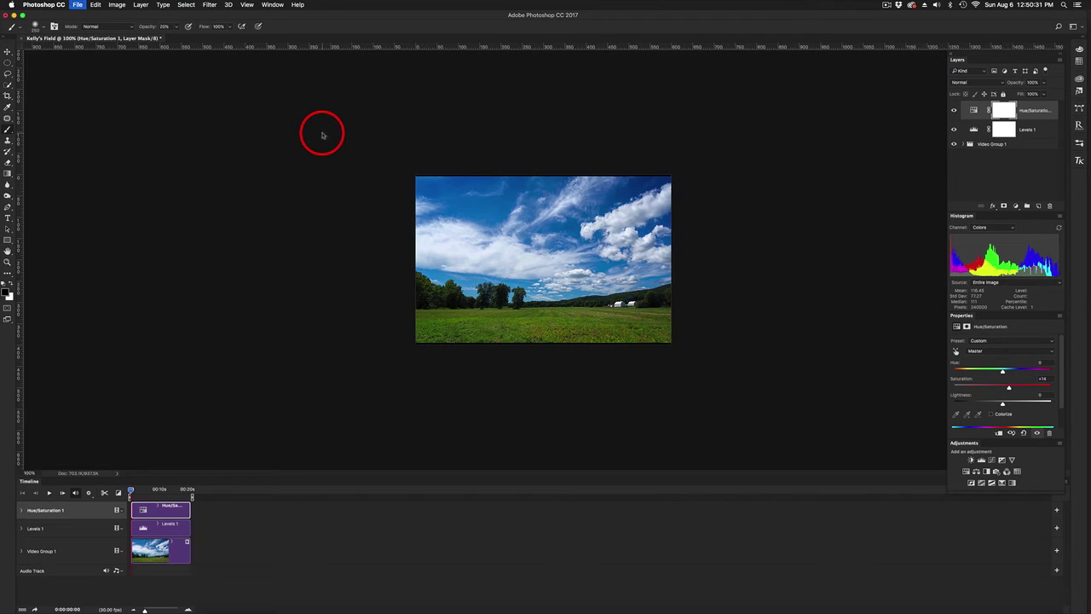
# - In Save for Web, keep GIF format, set looping to Forever, and save as Kelly's-Field_5.gif
pyautogui.press('super+alt+shift+s')
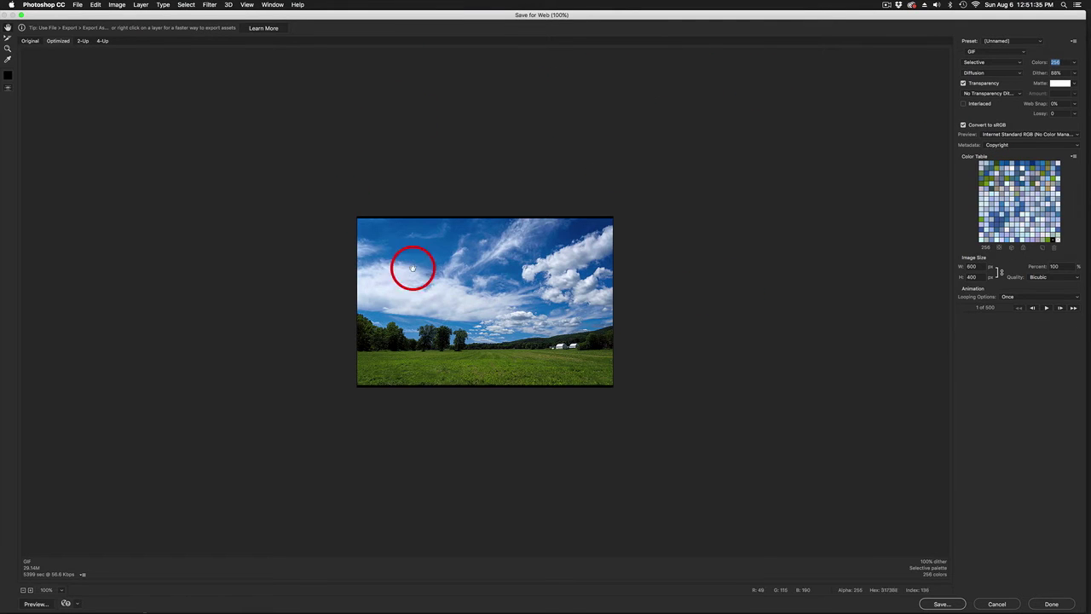
pyautogui.click(978, 53)
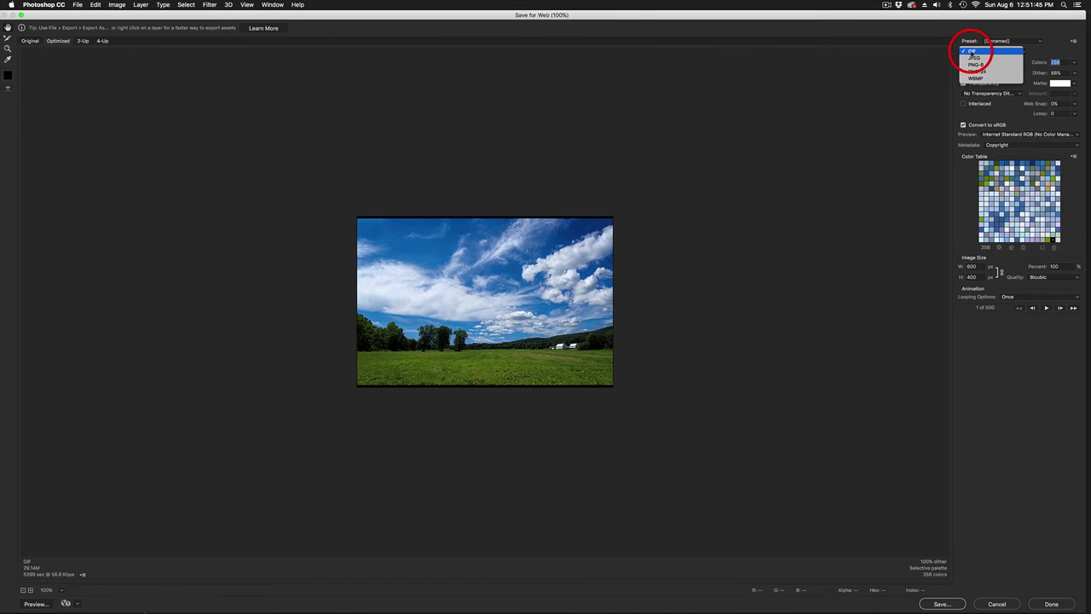
pyautogui.click(971, 53)
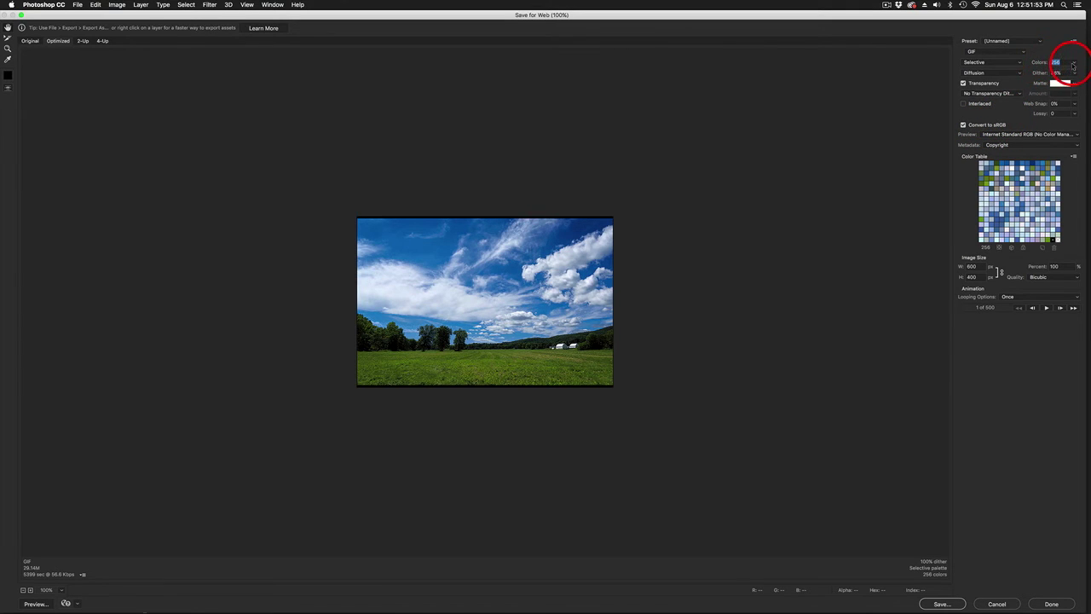
pyautogui.click(1073, 66)
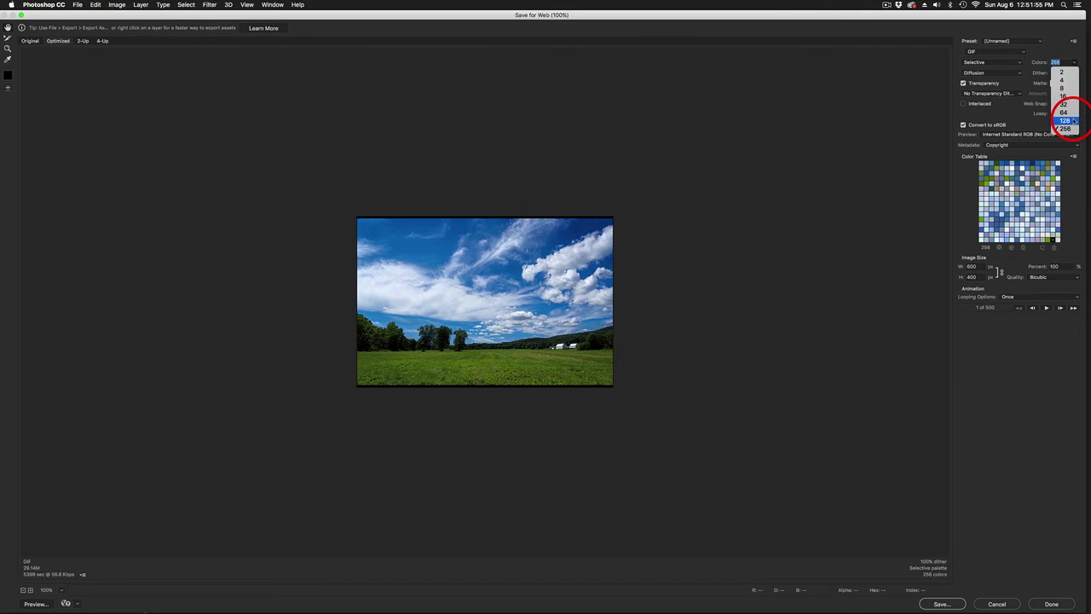
pyautogui.click(831, 101)
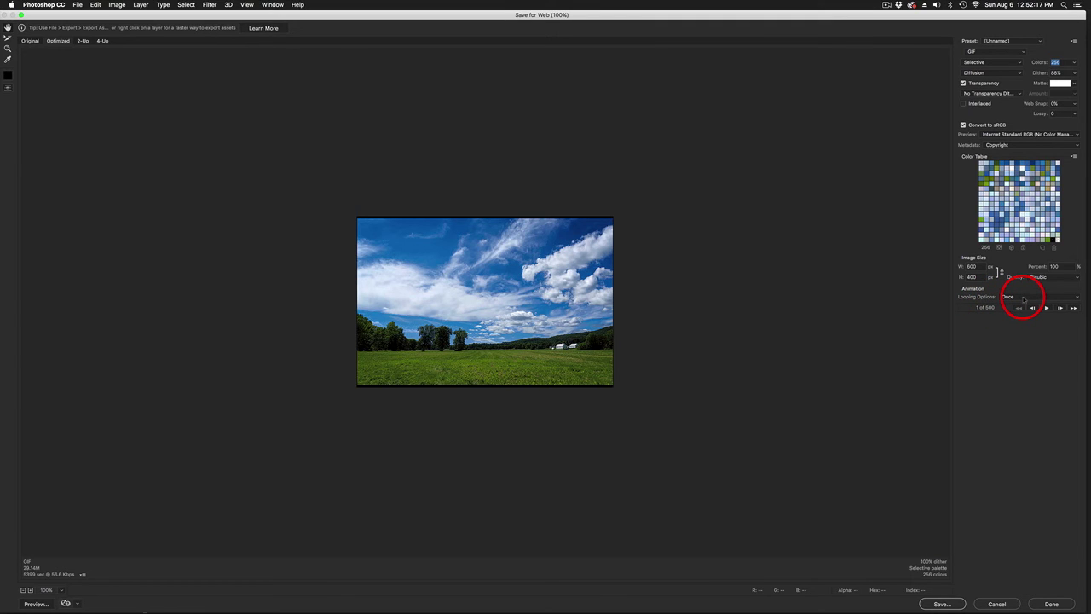
pyautogui.click(1024, 298)
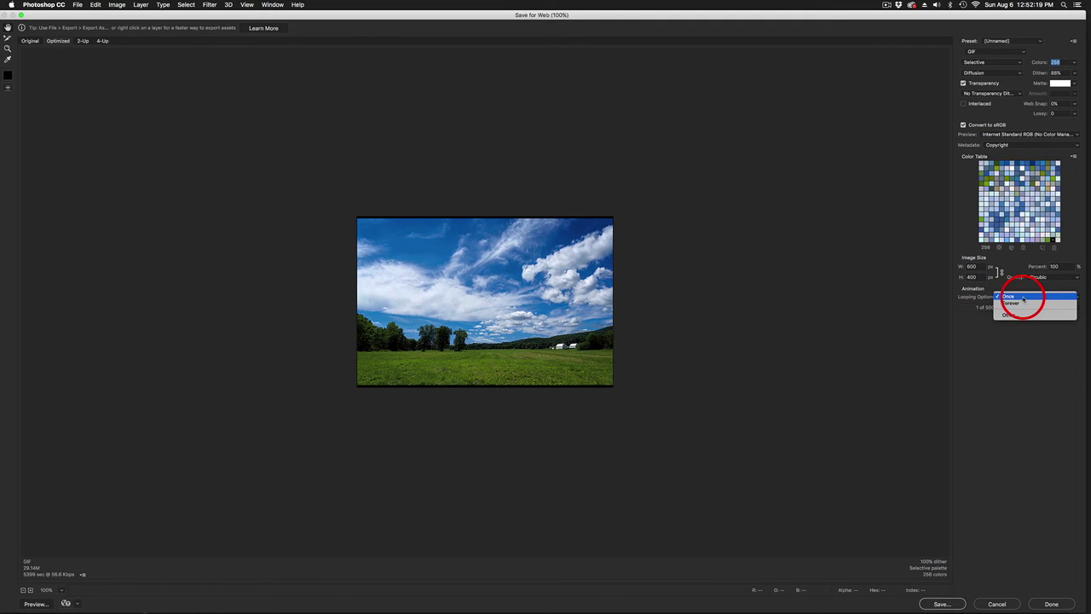
pyautogui.click(1013, 303)
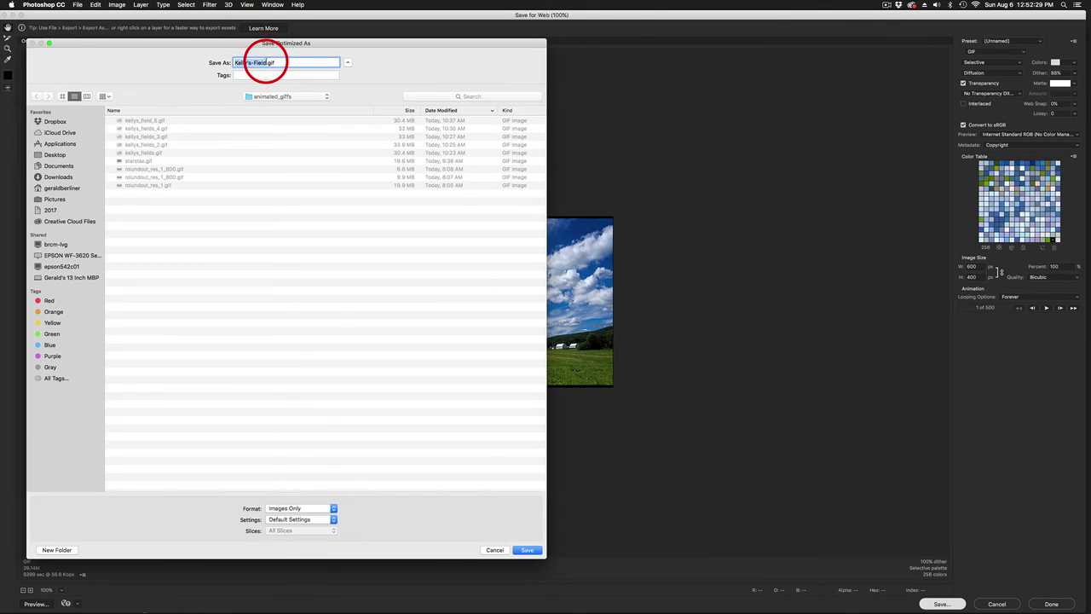
pyautogui.press('Right')
pyautogui.write('_5')
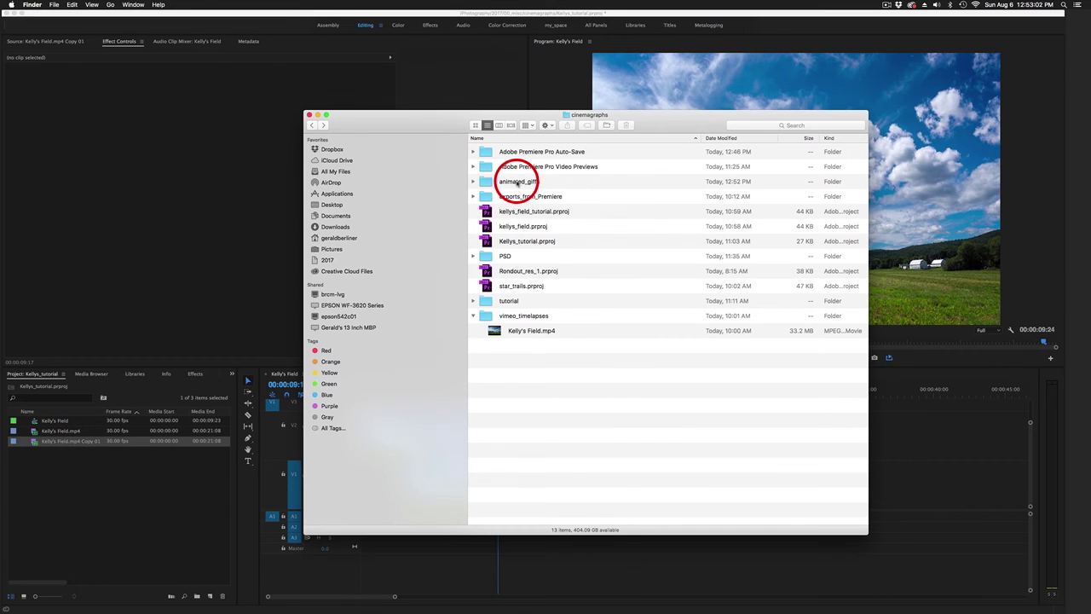
# - Open the animated_giffs folder and drop Kelly's-Field_5.gif onto Chrome to preview it
pyautogui.doubleClick(518, 182)
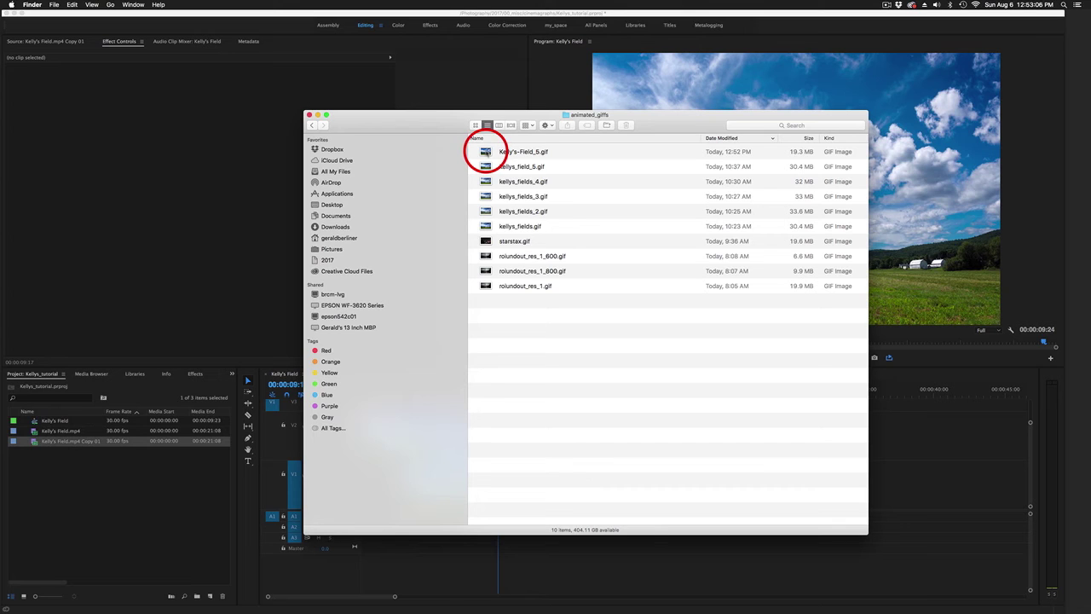
pyautogui.moveTo(486, 151); pyautogui.dragTo(17, 88)
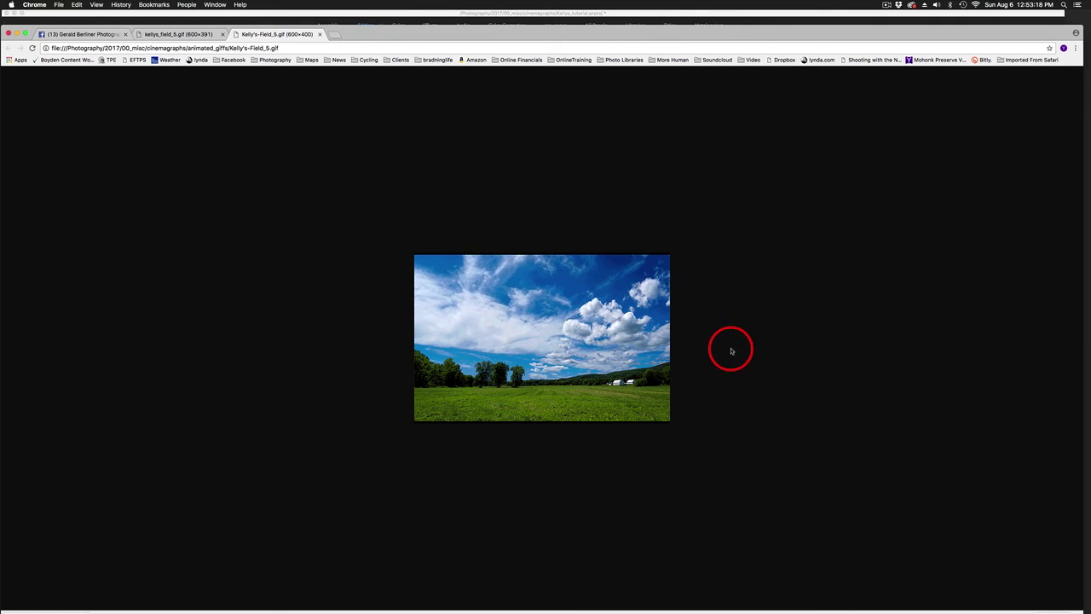
# - Zoom the Chrome window to full screen to watch the looping GIF preview
pyautogui.doubleClick(844, 28)
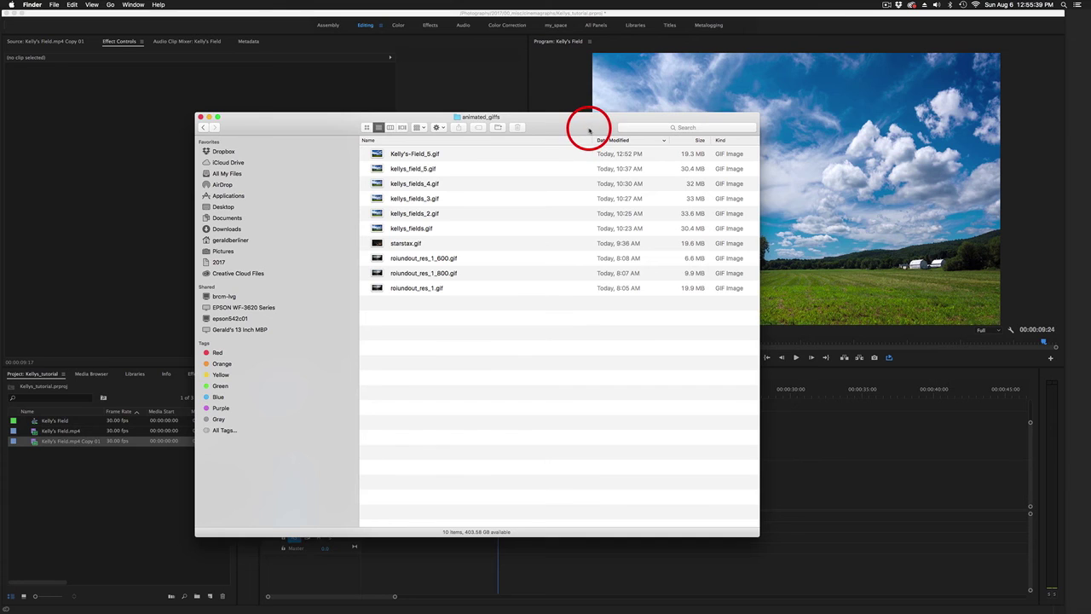
# - Move the Finder window off to the right edge and bring Premiere Pro back to the front
pyautogui.moveTo(589, 131); pyautogui.dragTo(399, 70)
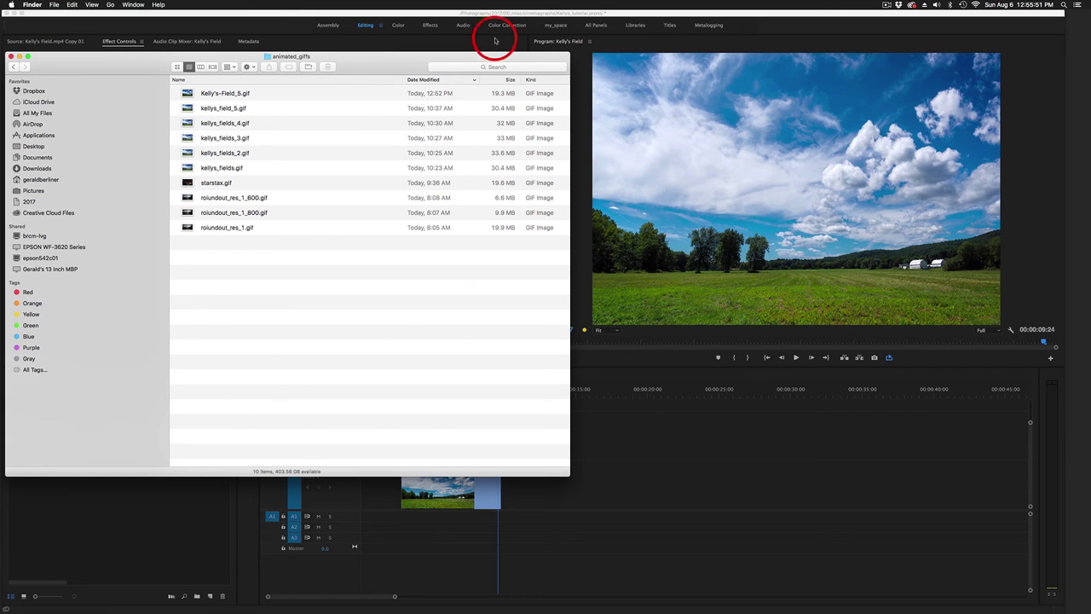
pyautogui.moveTo(402, 53); pyautogui.dragTo(1090, 51)
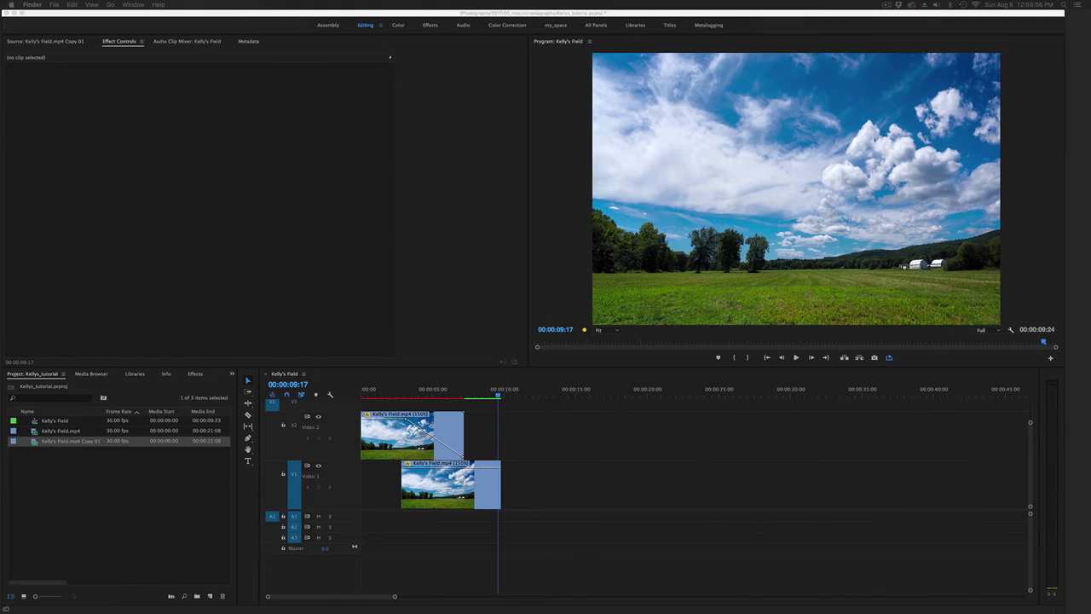
pyautogui.click(593, 438)
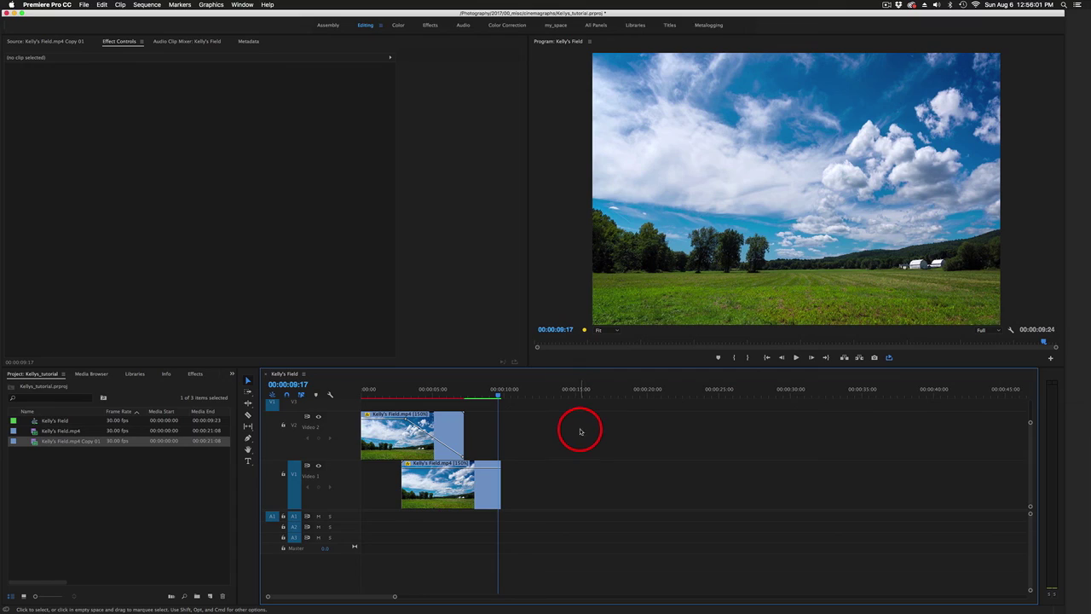
pyautogui.press('super+Tab')
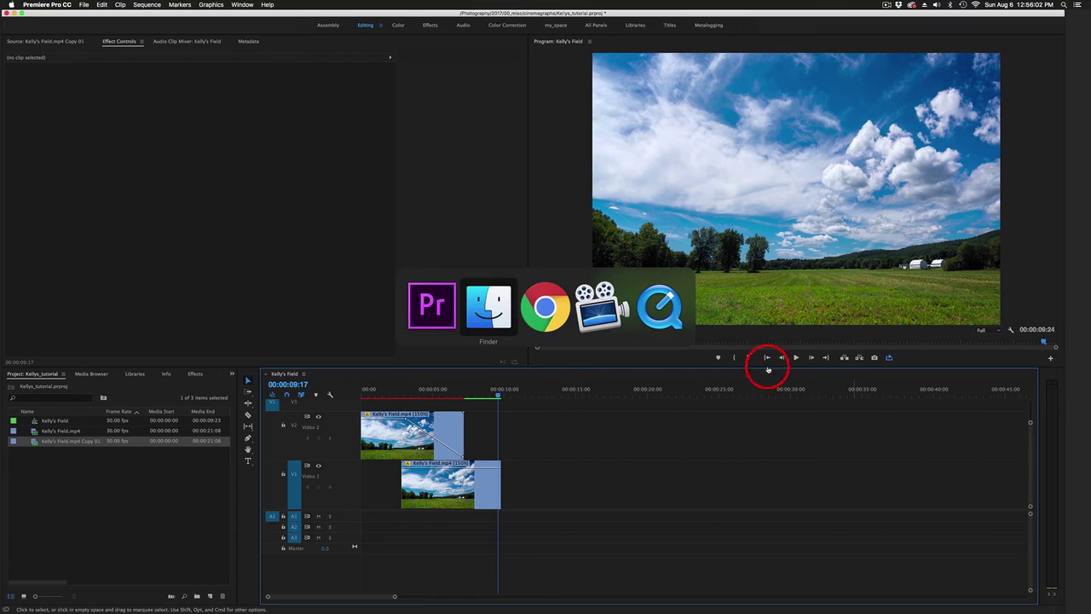
# - Switch to Google Chrome, showing the Facebook photography business page
pyautogui.click(561, 326)
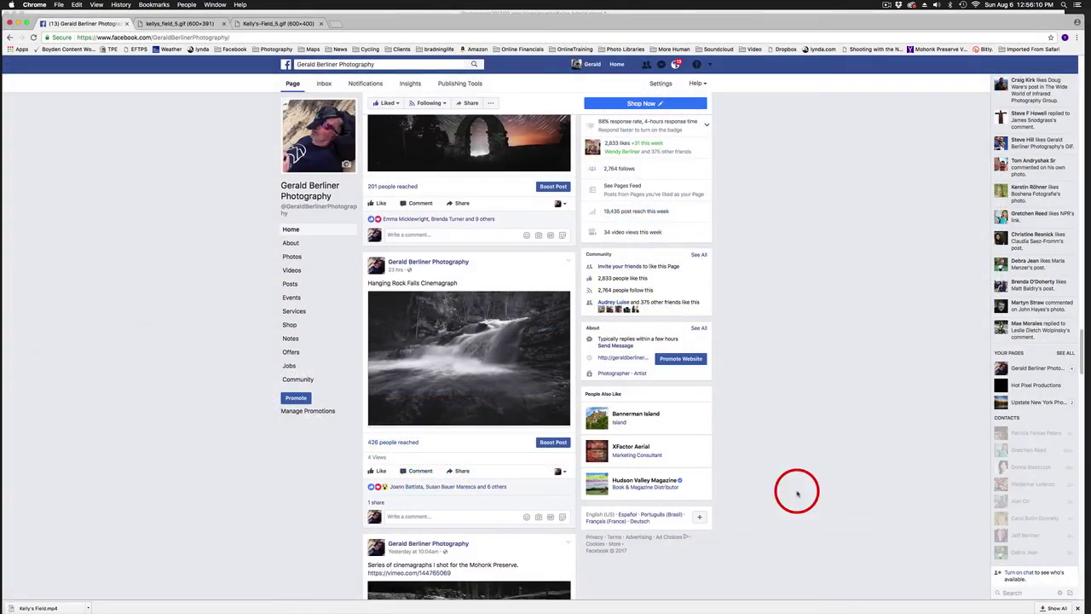